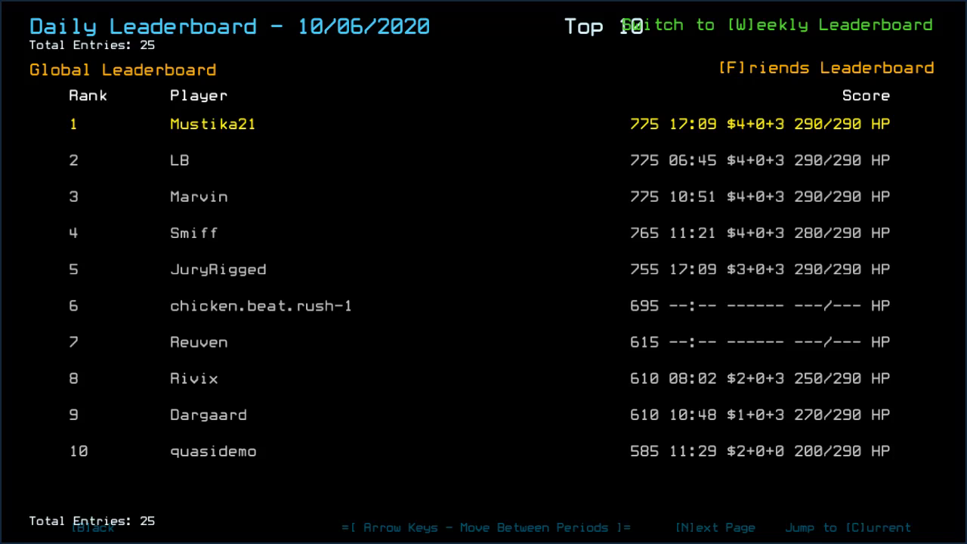
- Page through the daily leaderboard entries, then switch to the friends leaderboard
key(Right)
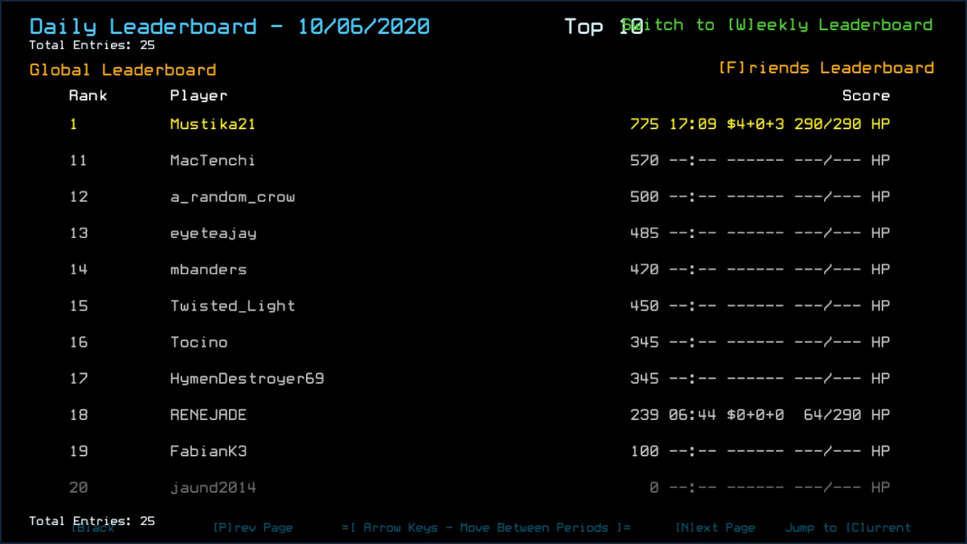
key(f)
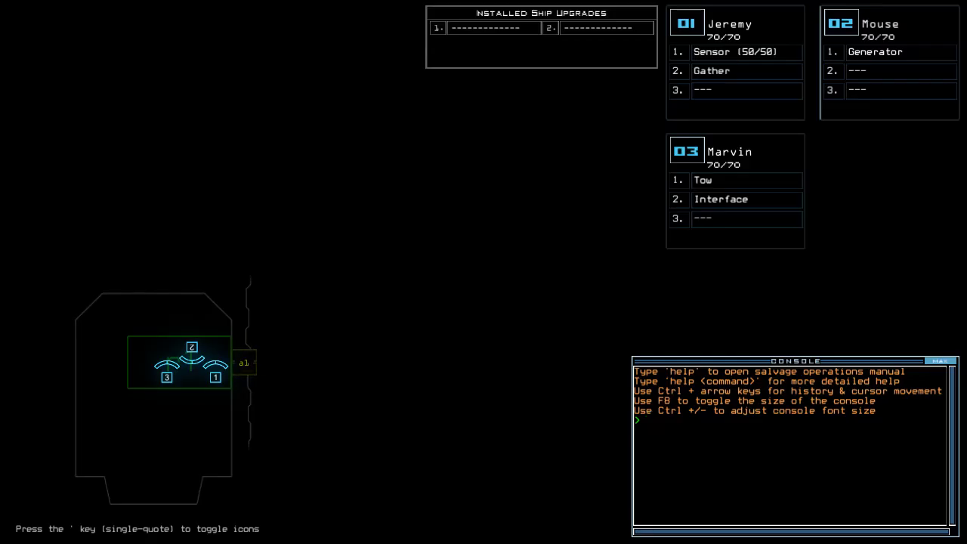
- Set graphics to Far View Simple, Quality Medium and Clutter Medium, then resume the game
key(Escape)
key(o)
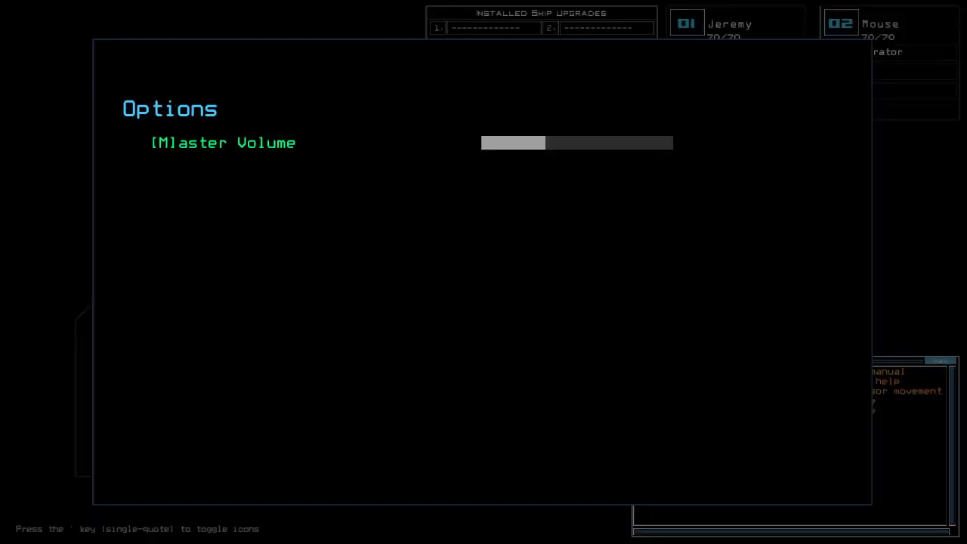
key(g)
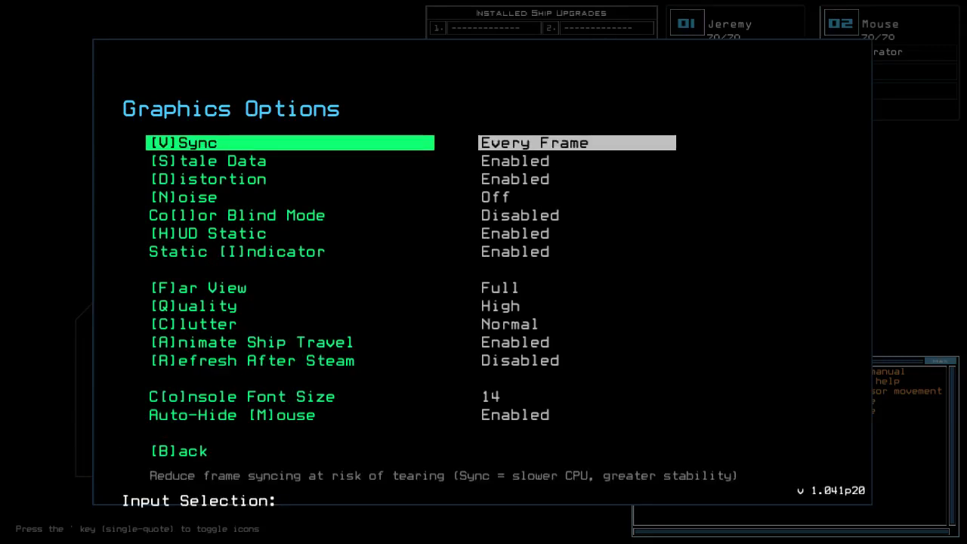
key(f)
key(q)
key(c)
key(b)
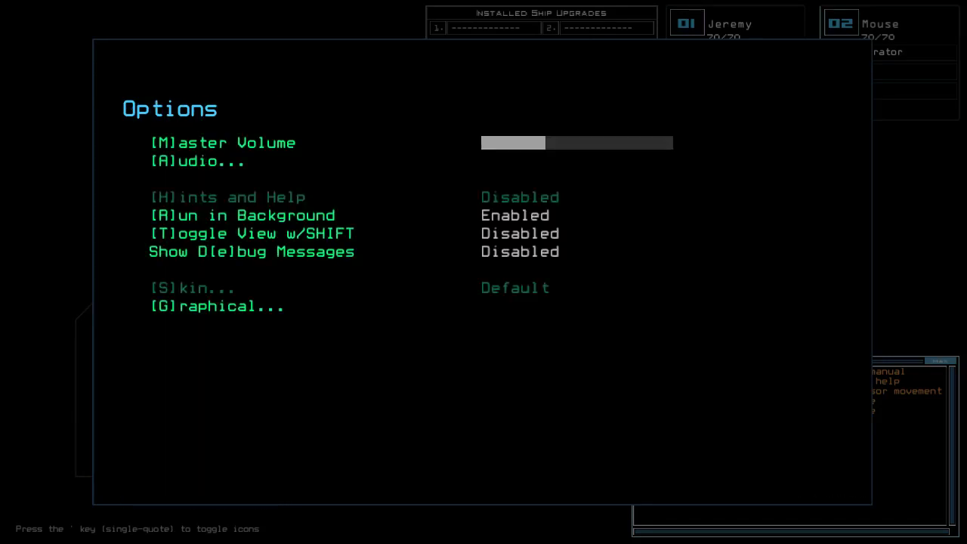
key(b)
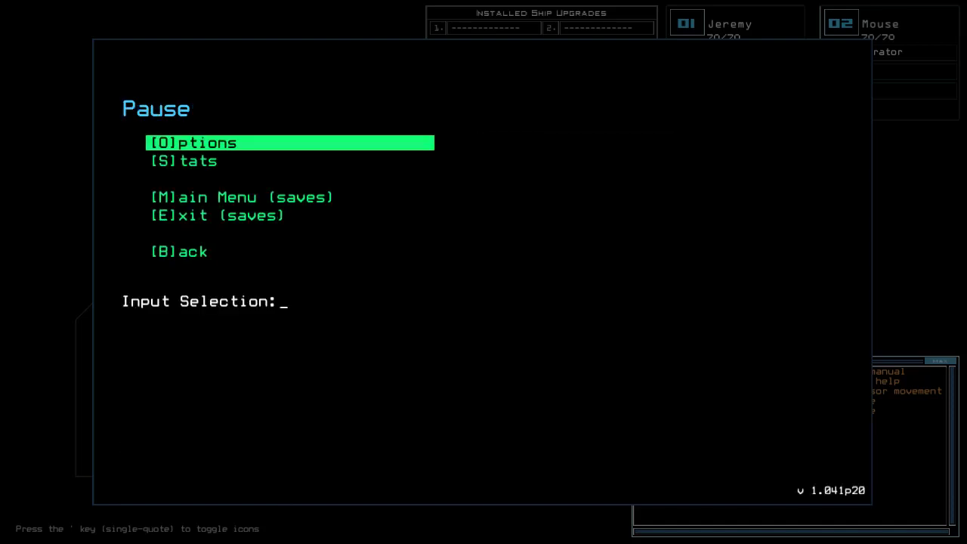
key(b)
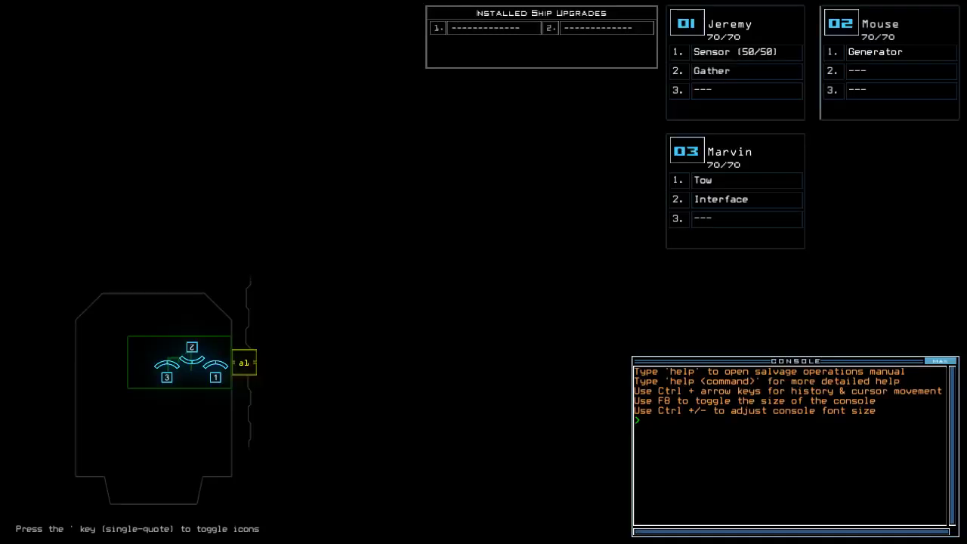
text(al)
- Open and cancel the alias editor, then run the derelict status report
key(Return)
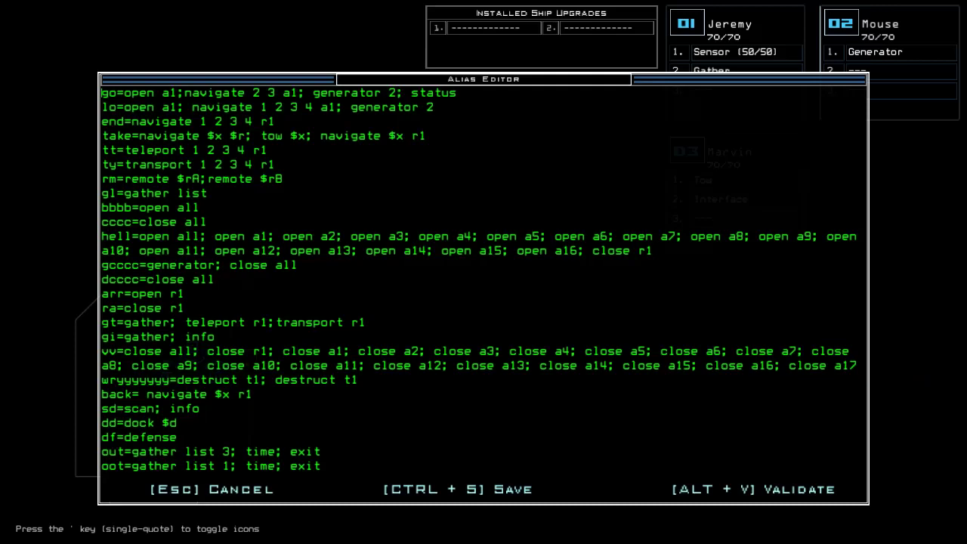
key(Escape)
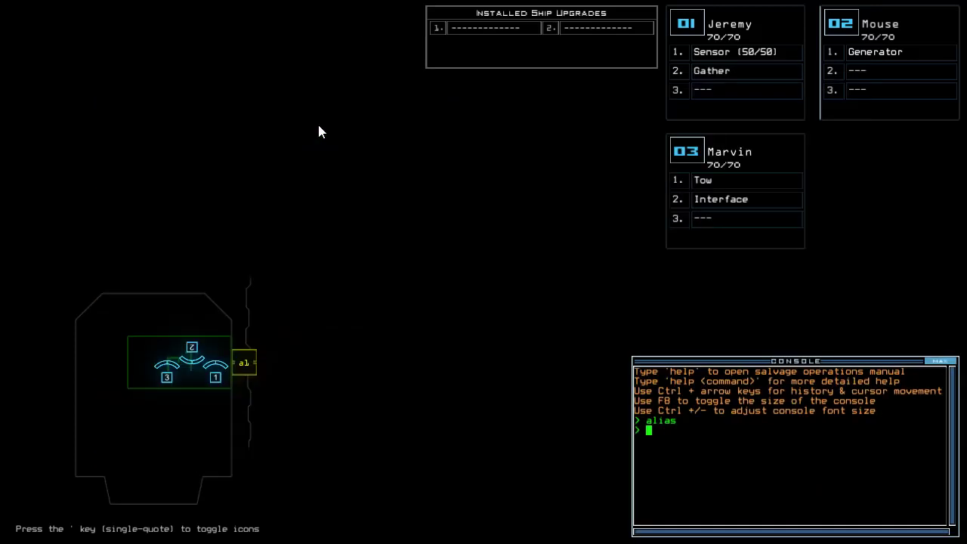
text(st)
key(Return)
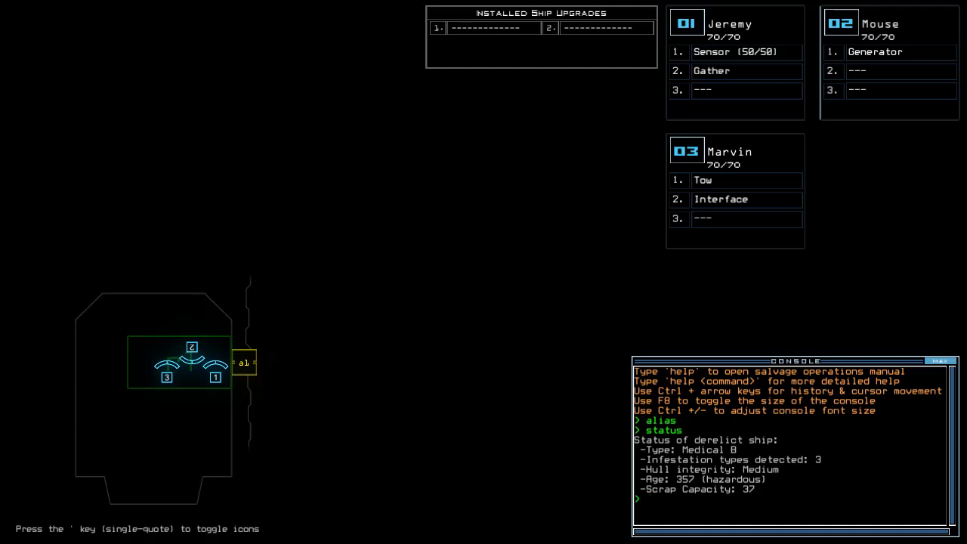
text(swap)
- Swap modules between Marvin and Jeremy, and drop a sensor from Marvin
key(Return)
key(Return)
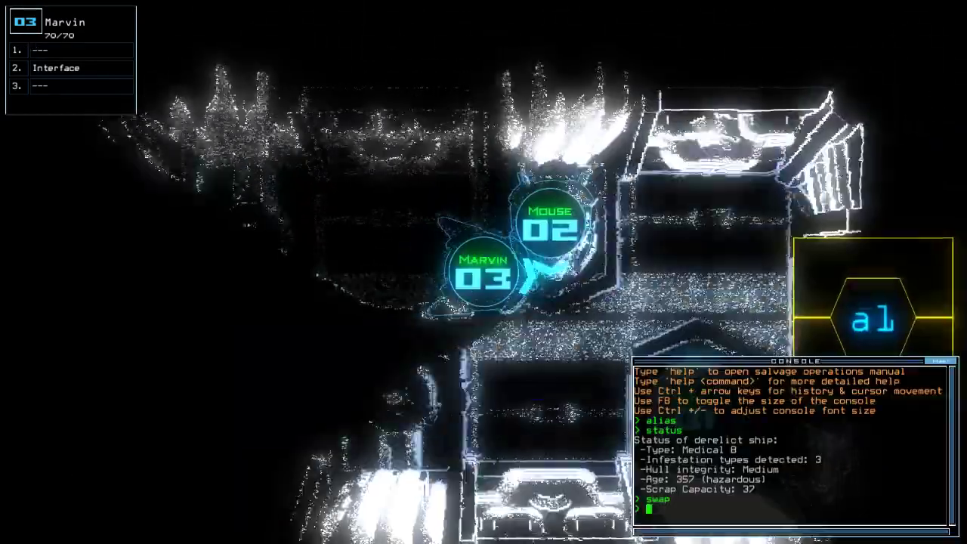
text(swap)
key(Return)
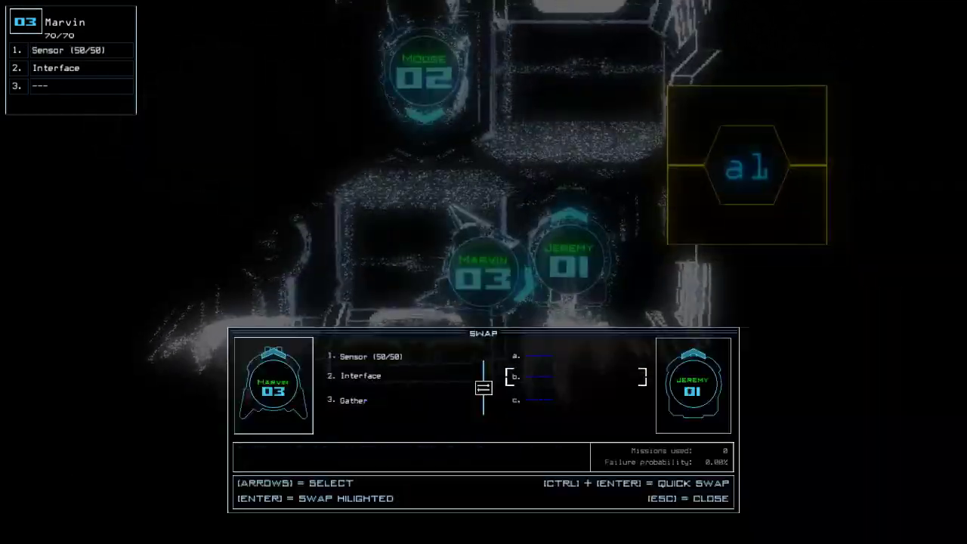
key(Escape)
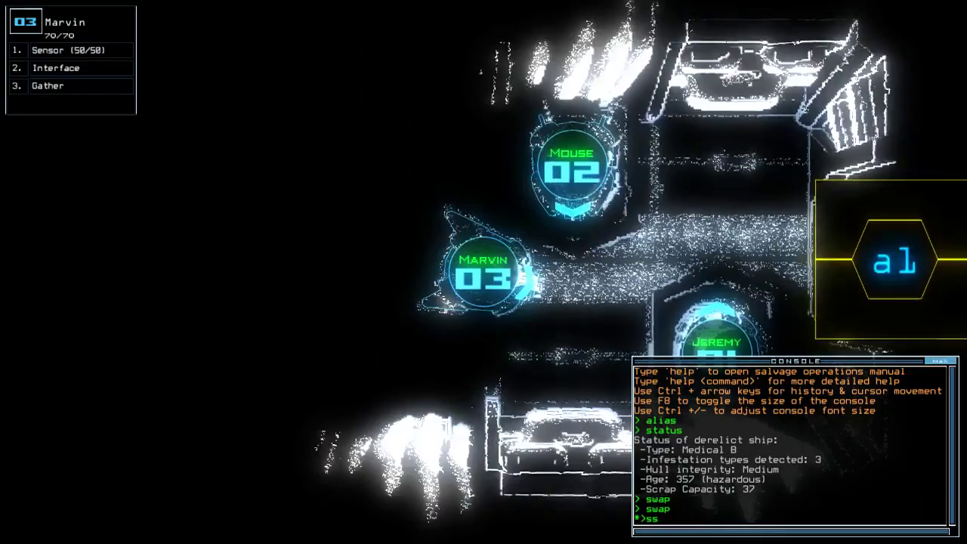
text(ss)
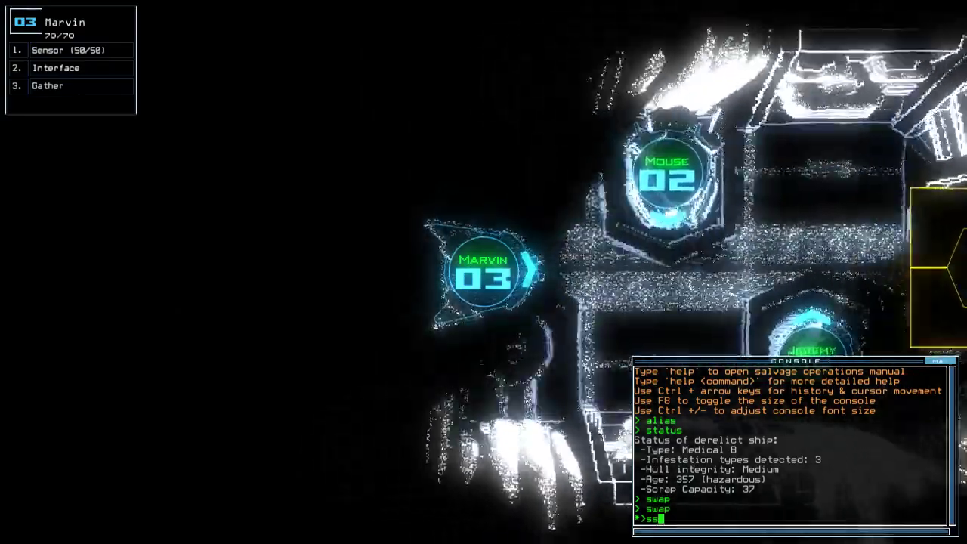
key(Return)
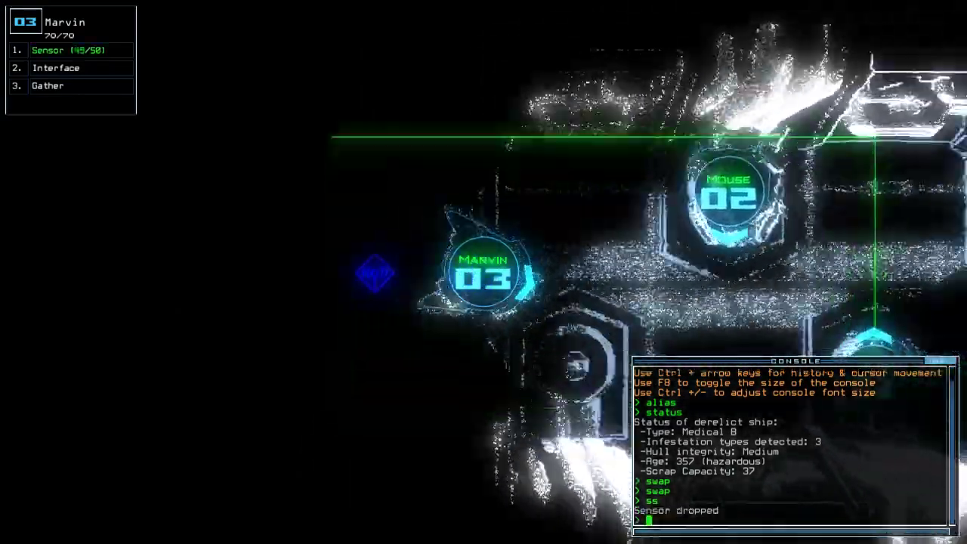
key(1)
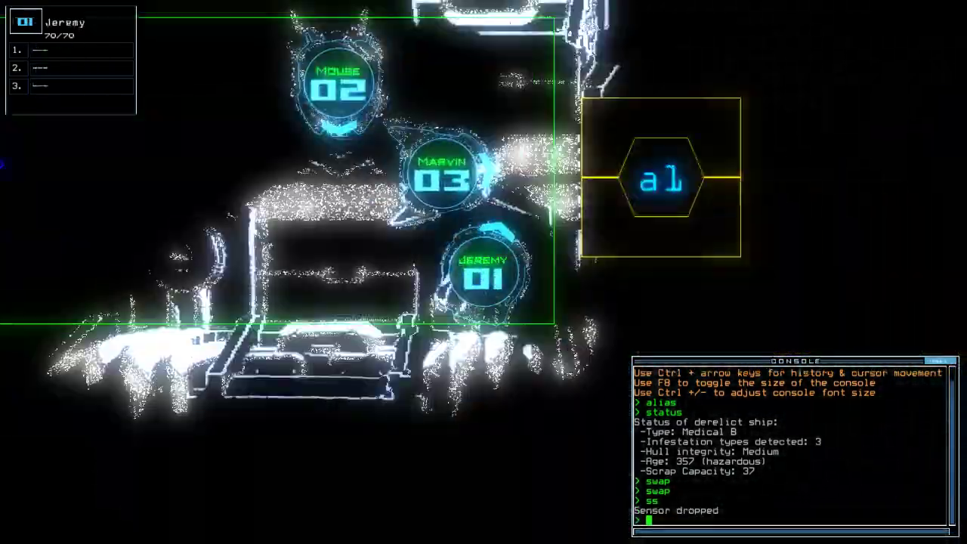
key(2)
text(3)
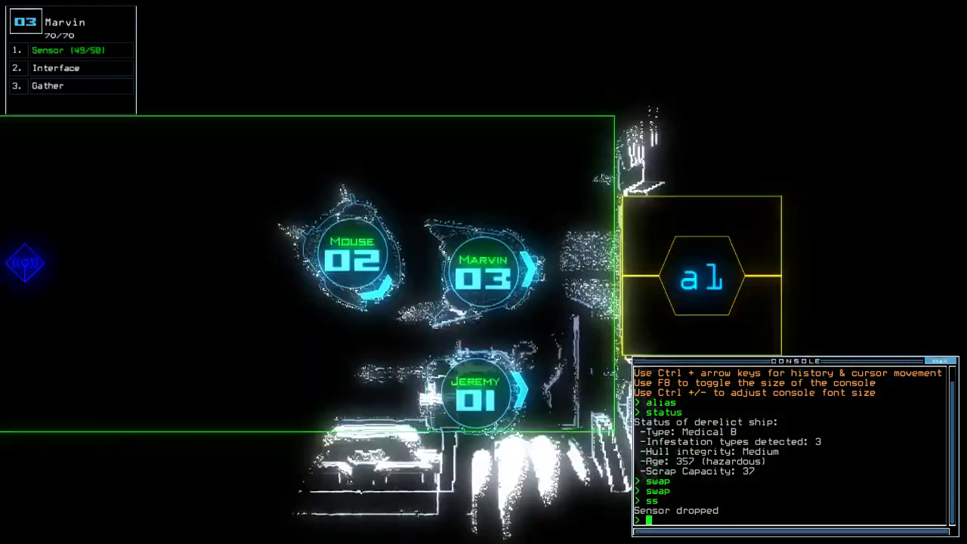
text(go)
- Send the drones in, drop sensors, close room r1's doors and gather scrap with Marvin
key(Return)
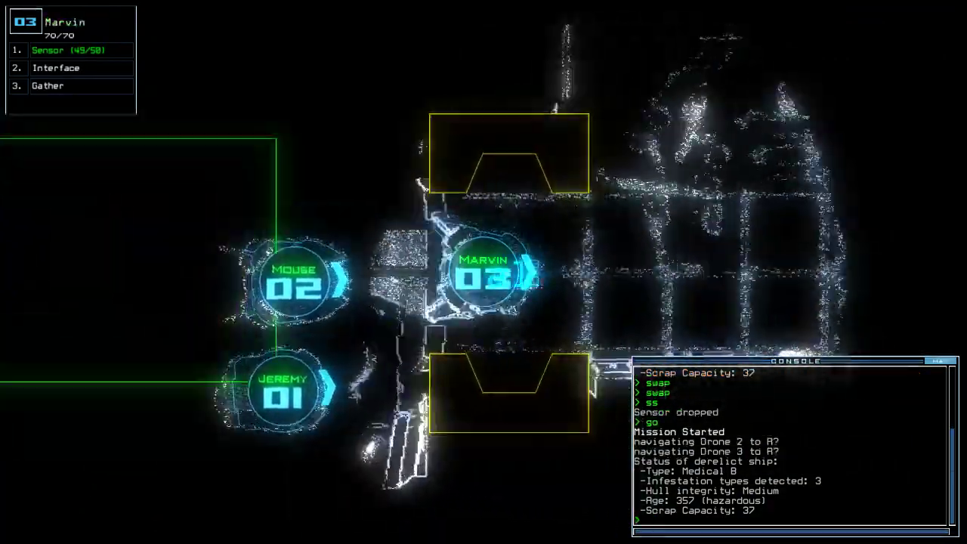
text(ss)
key(Return)
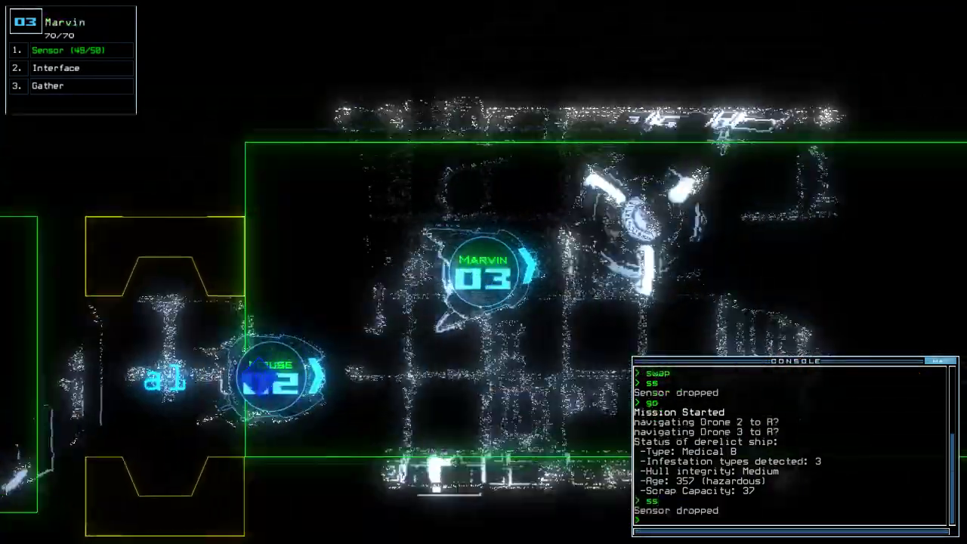
text(ra)
key(Return)
text(d14)
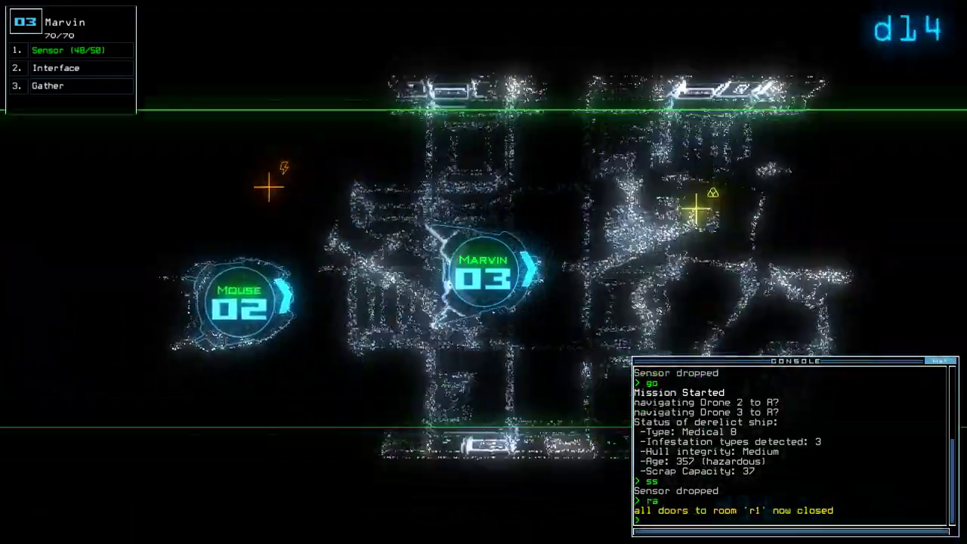
text(g)
key(Return)
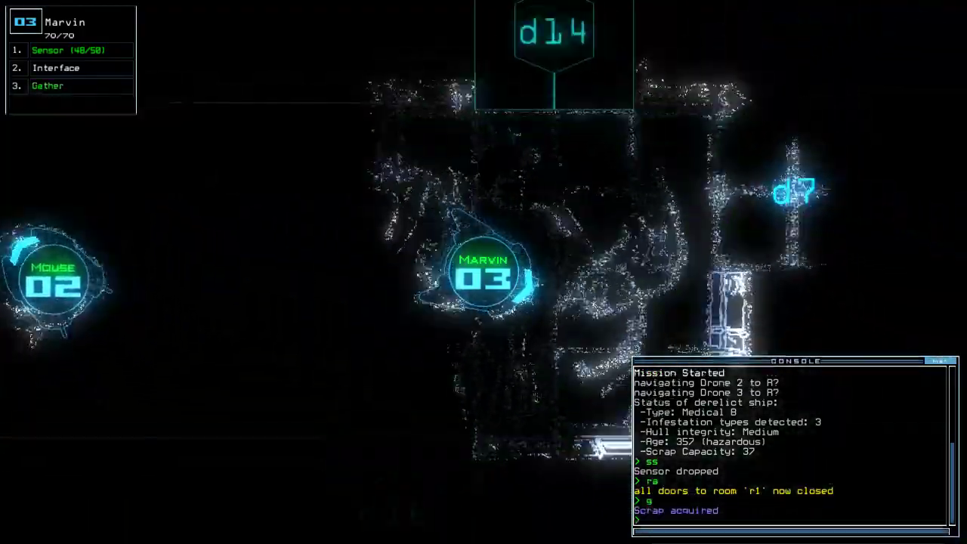
text(ss)
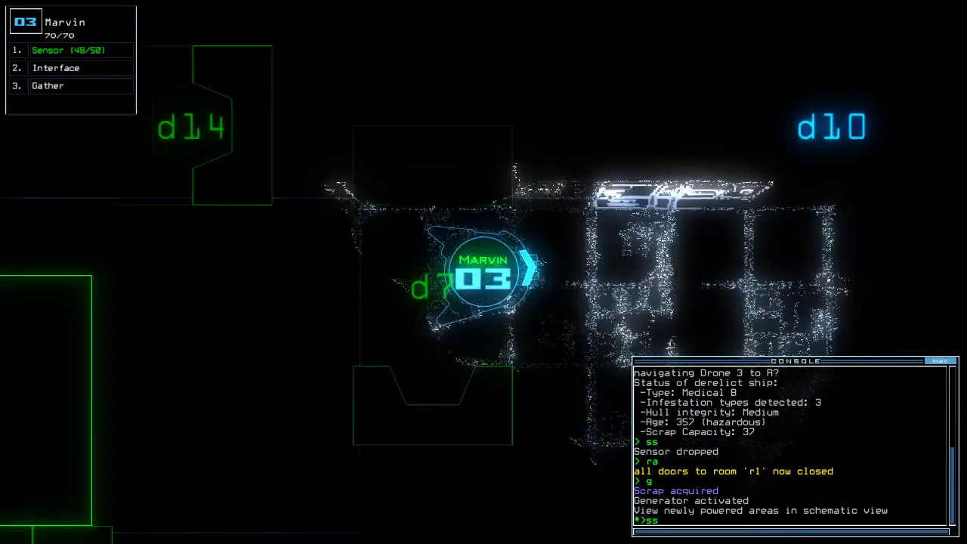
key(Return)
- Drive Marvin across the room from his camera view
key(3)
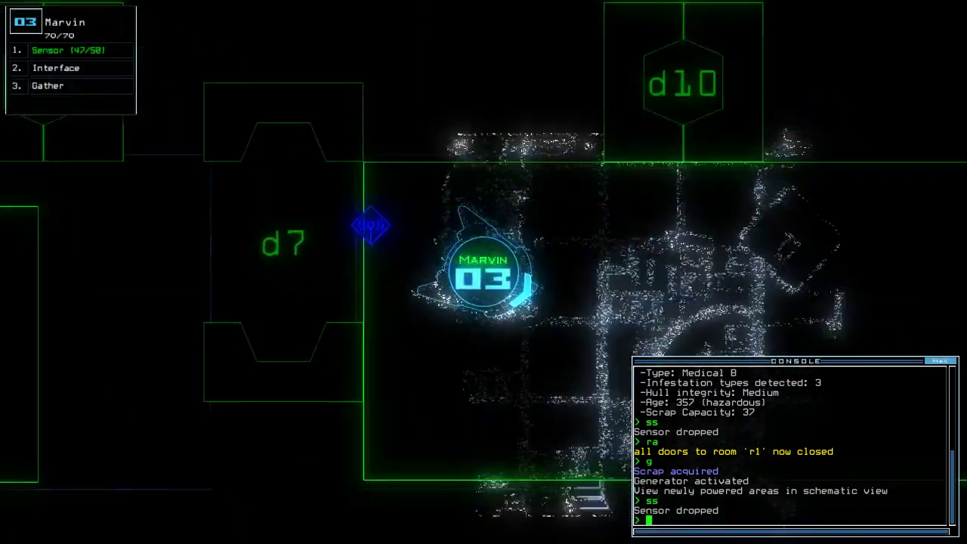
key(Left)
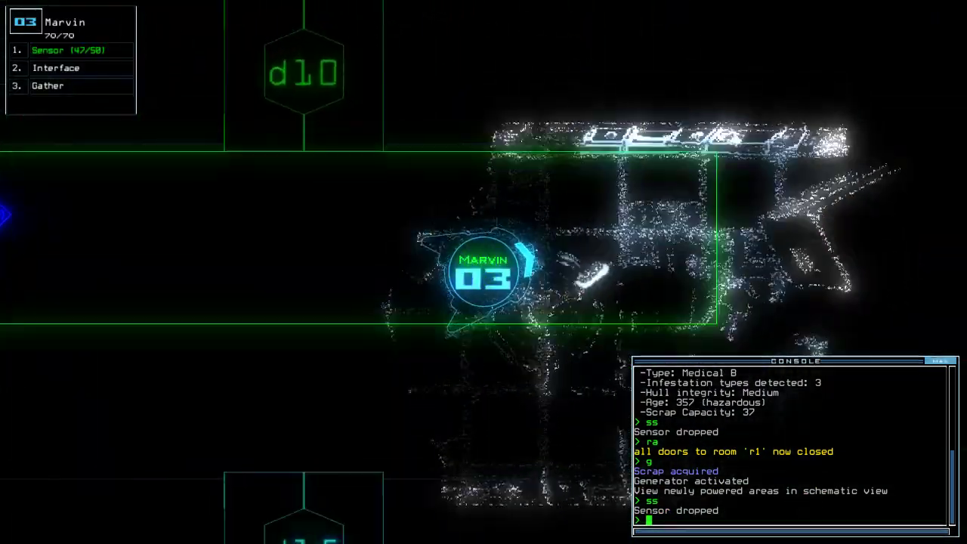
key(Up)
key(Right)
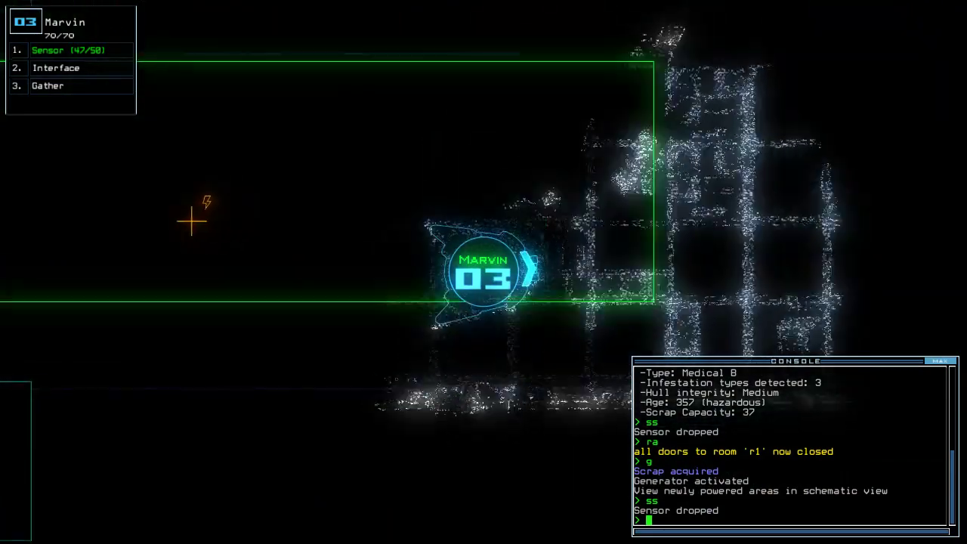
key(Up)
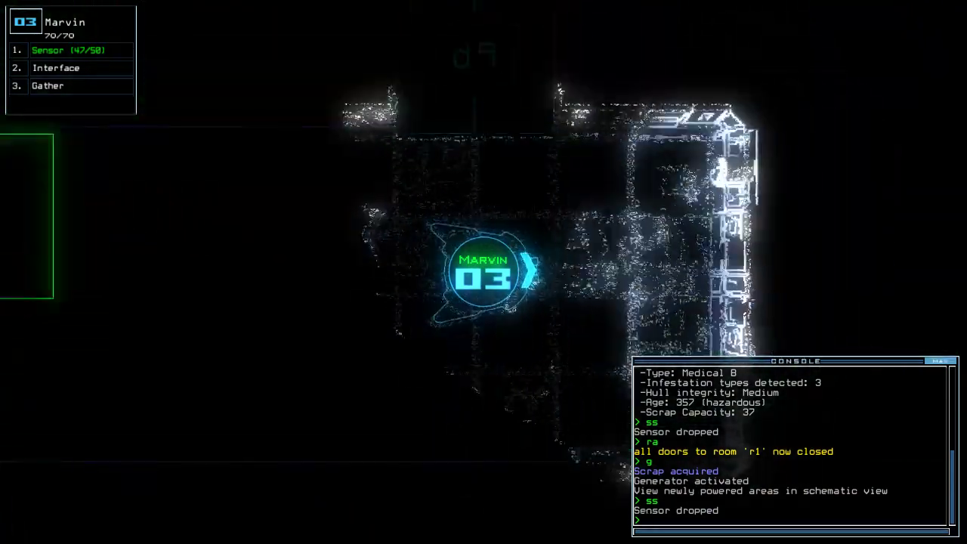
- Steer Marvin to door d10, open it and drive into the next room
key(space)
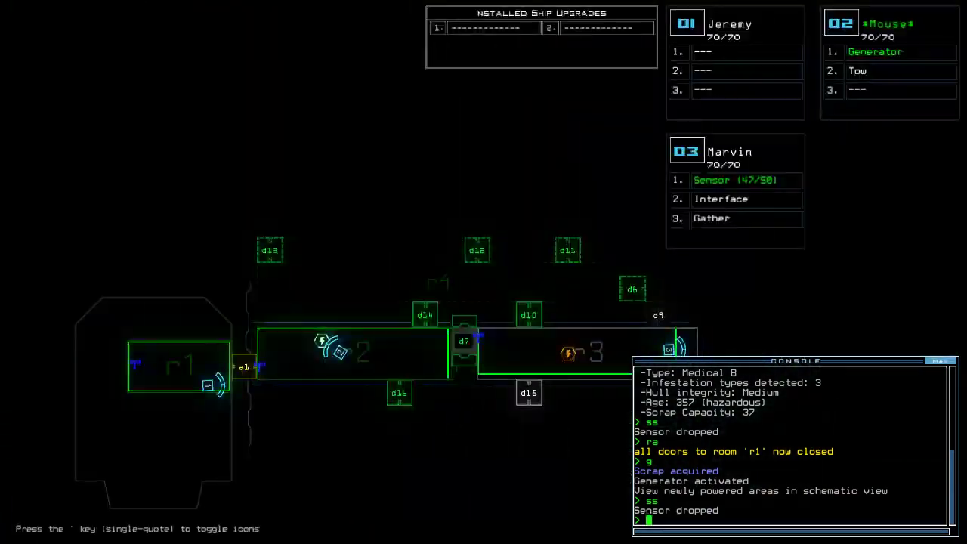
key(space)
text(d10)
key(Left)
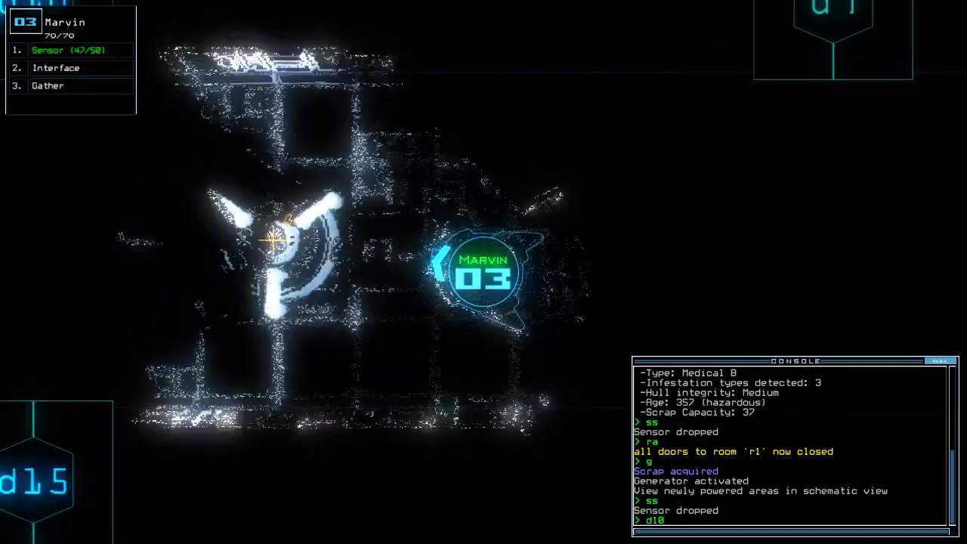
key(Left)
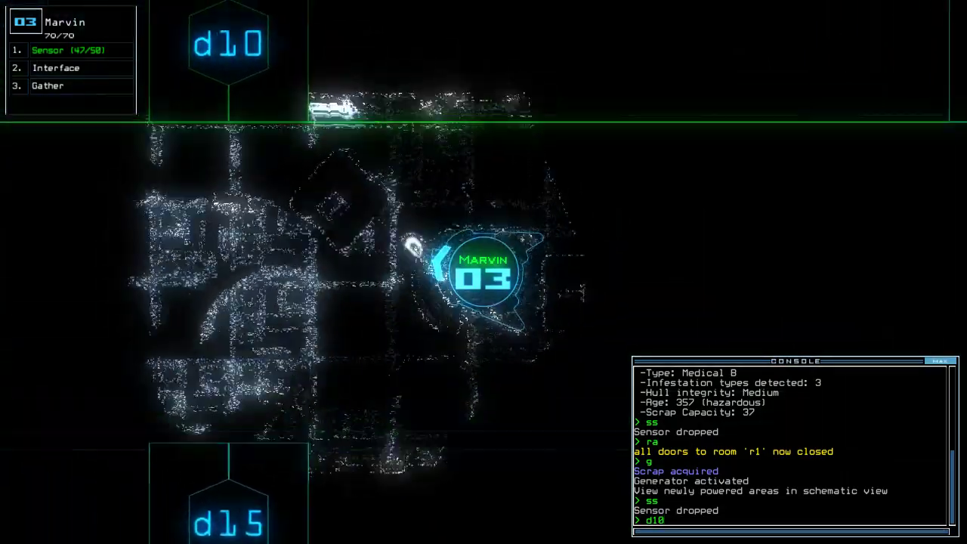
key(Return)
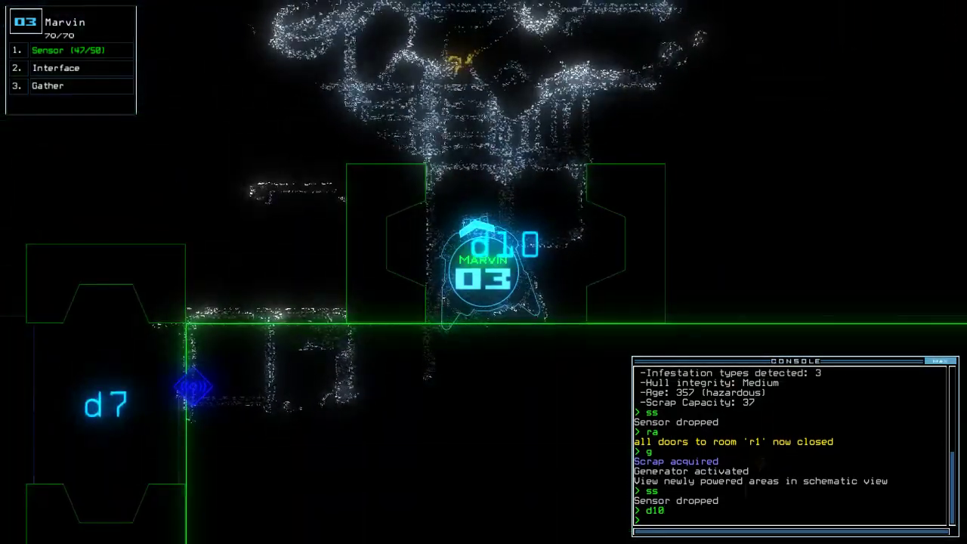
key(Up)
key(Up)
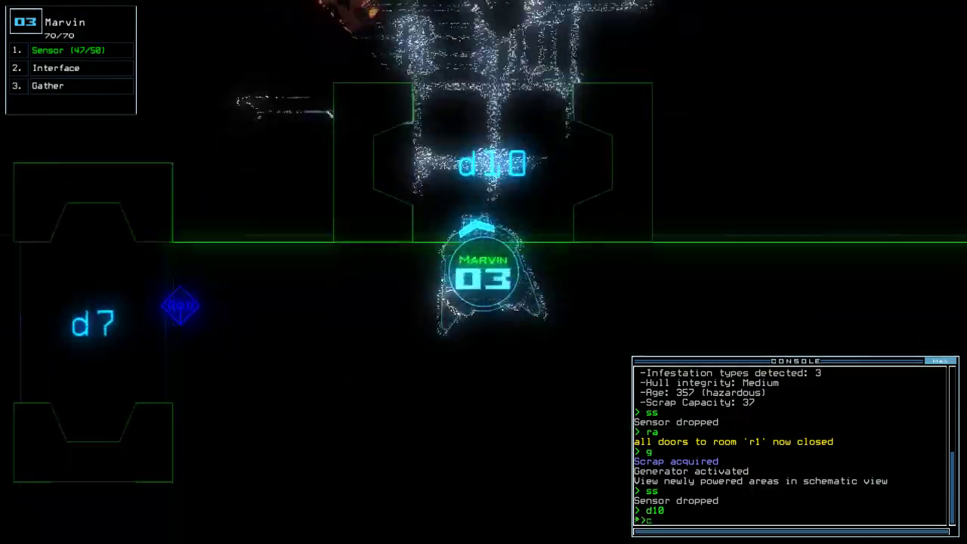
text(cccc)
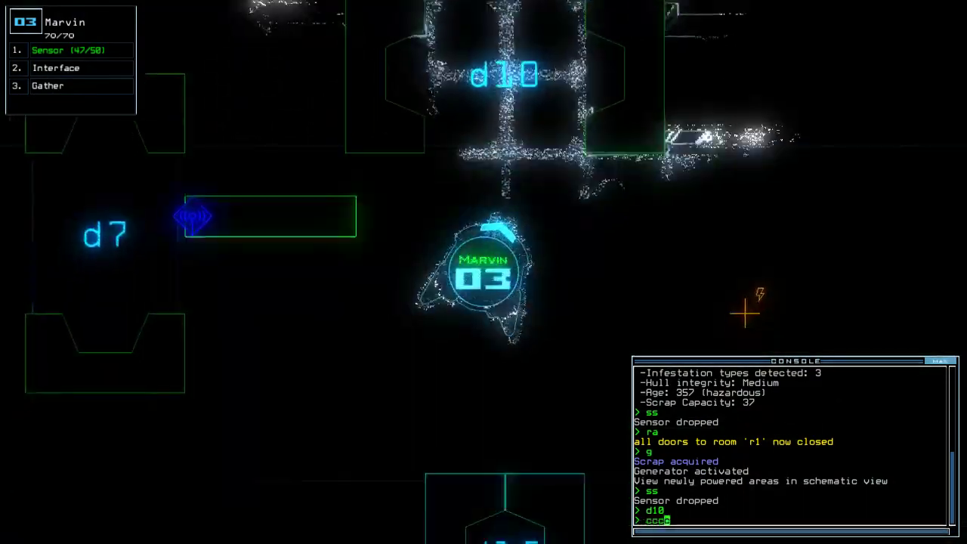
- Toggle doors d7, d10 and d16 to pass Marvin through d7
key(Return)
text(d7)
key(Return)
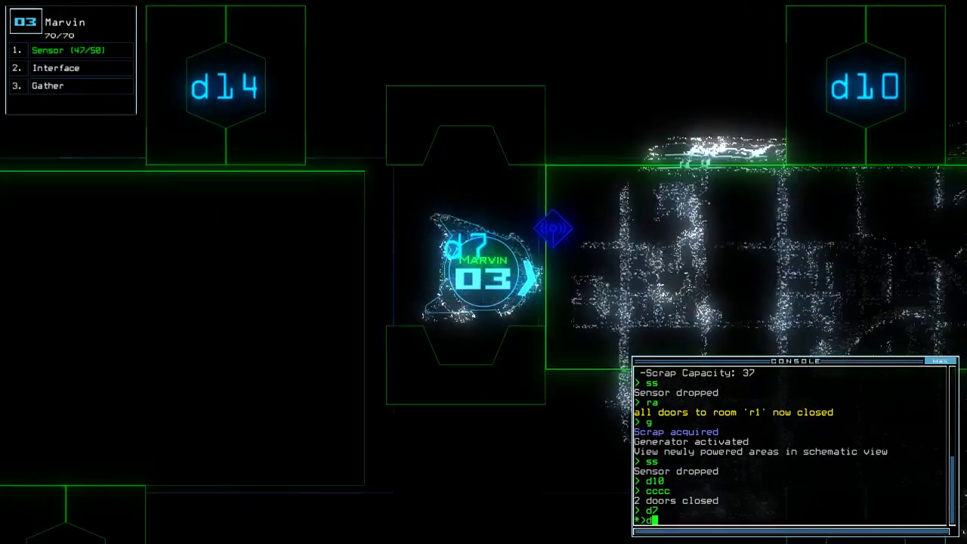
text(d10 d7)
key(Return)
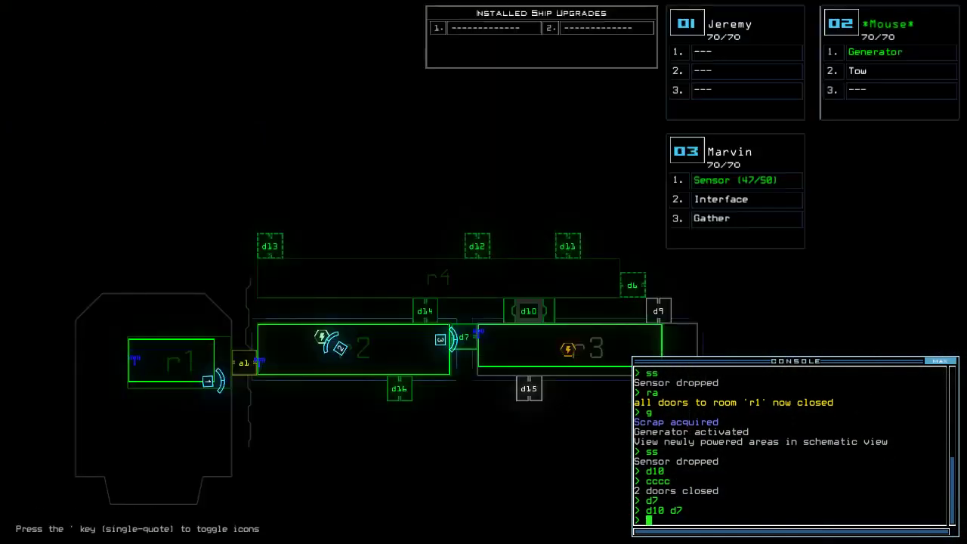
text(d16)
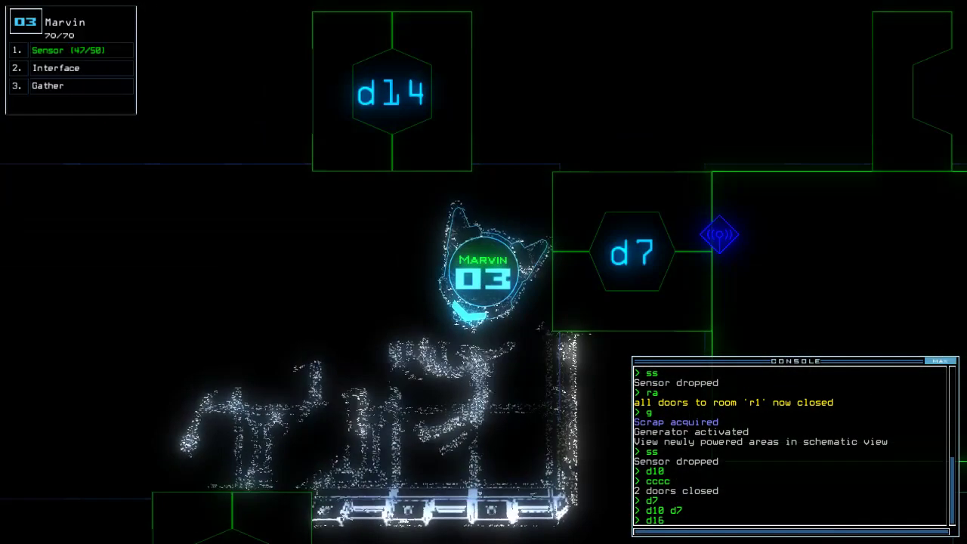
text(;d16)
key(Return)
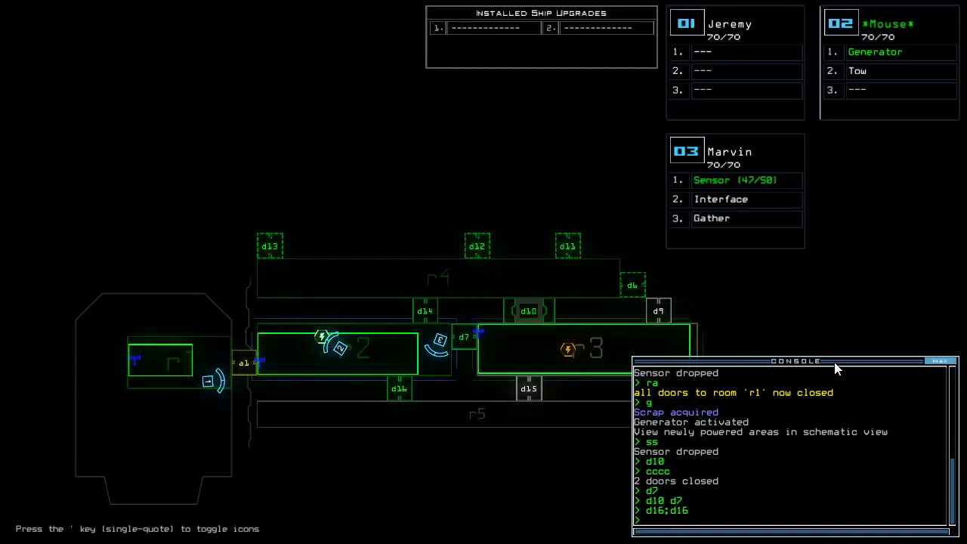
drag(837, 362, 848, 150)
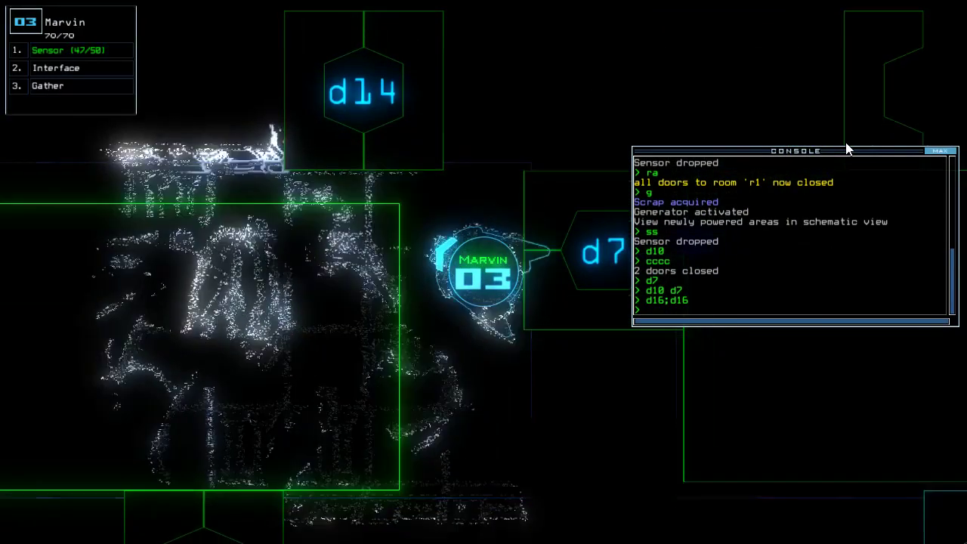
text(d1)
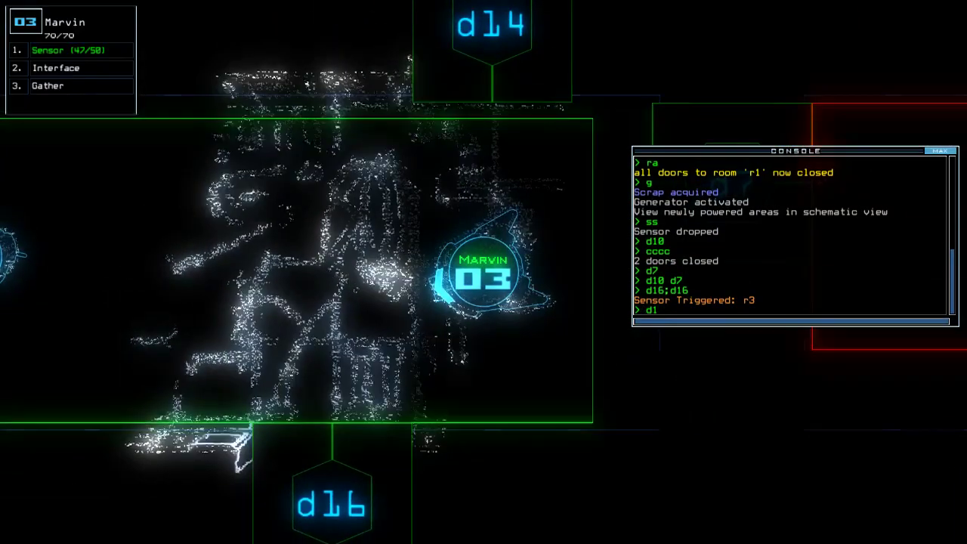
- Open doors d10 and d14, drop a sensor and move Marvin further in
key(Escape)
text(0)
key(Return)
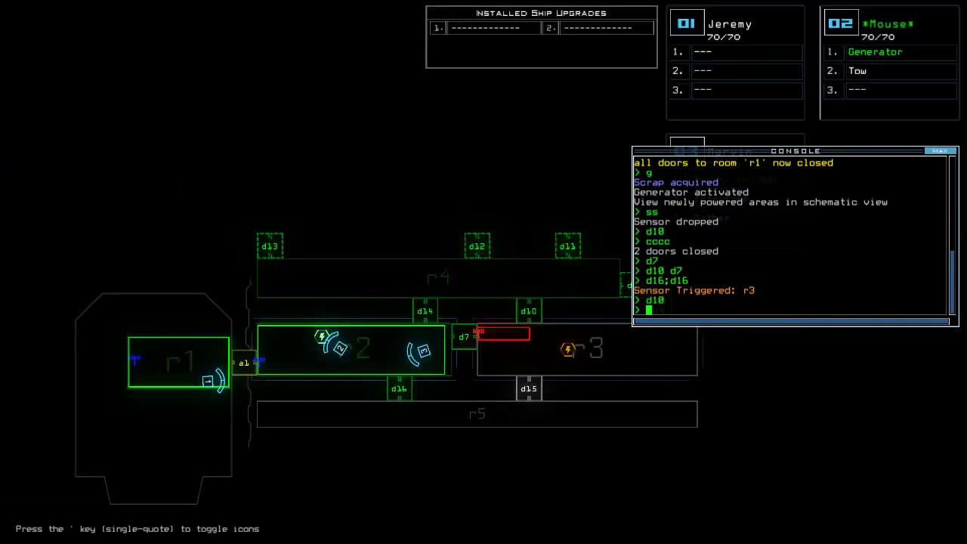
text(d14)
key(Return)
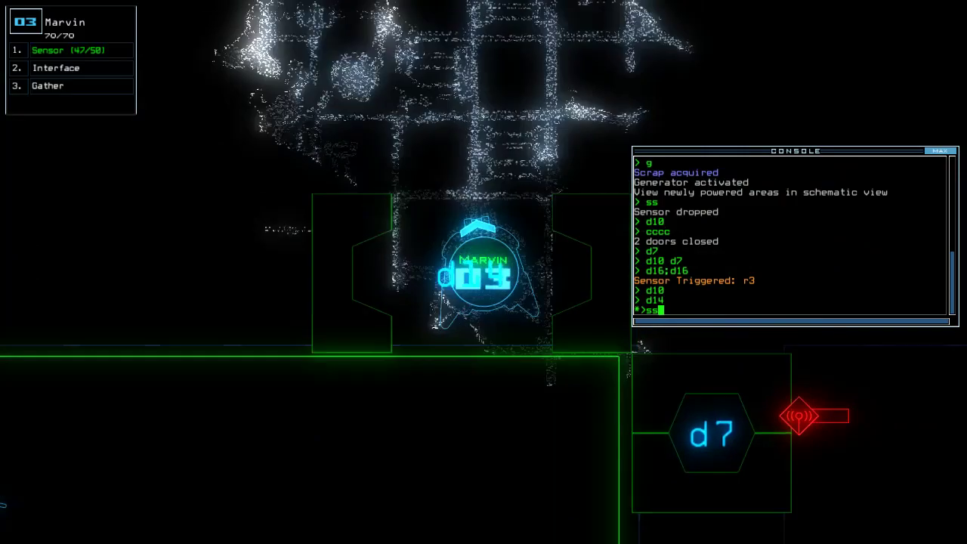
text(ss)
key(Return)
key(Left)
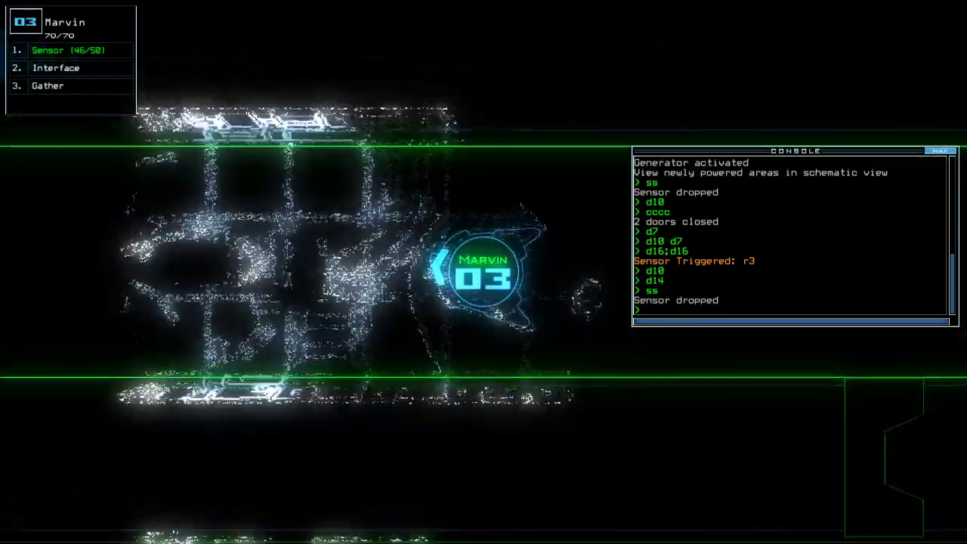
key(Left)
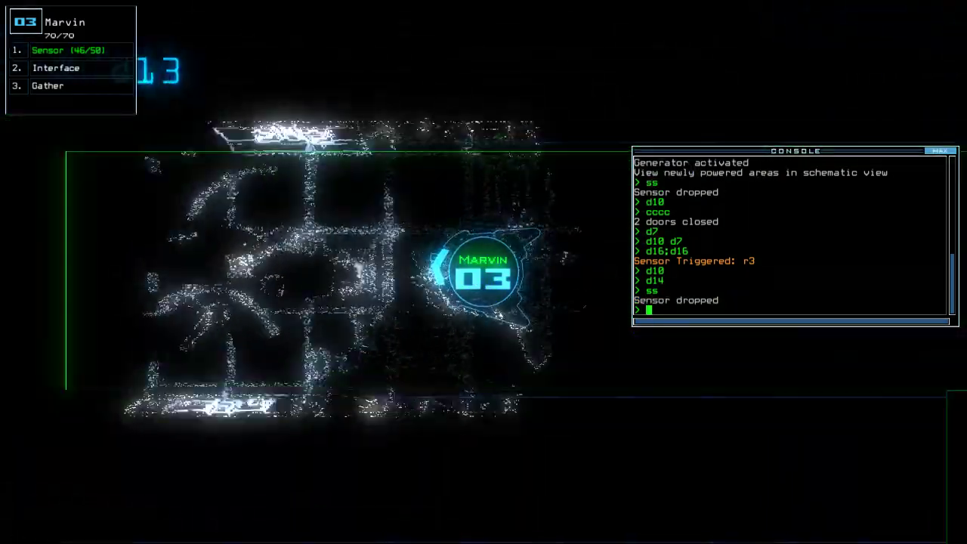
text(i)
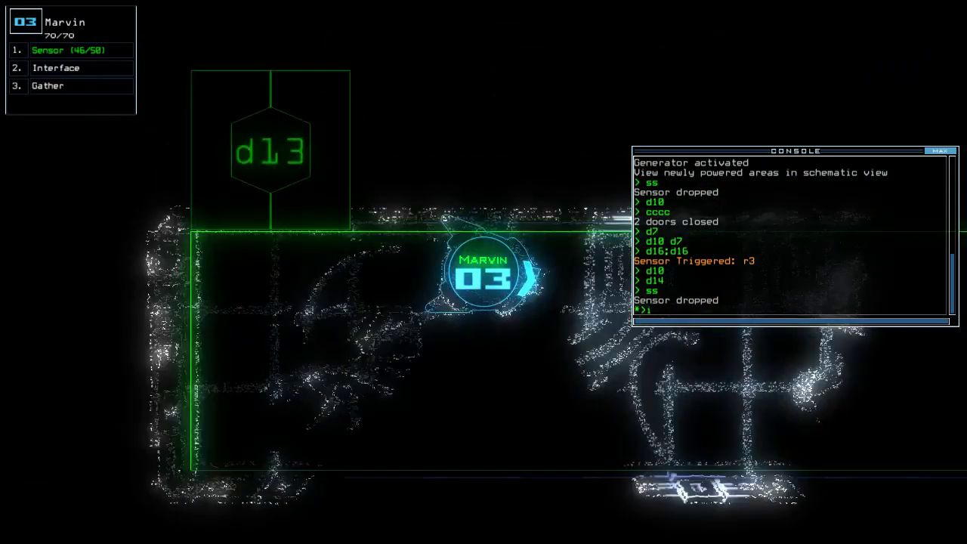
- Search room r4, cycle its doors and gather two pieces of scrap
key(Return)
text(xx r4)
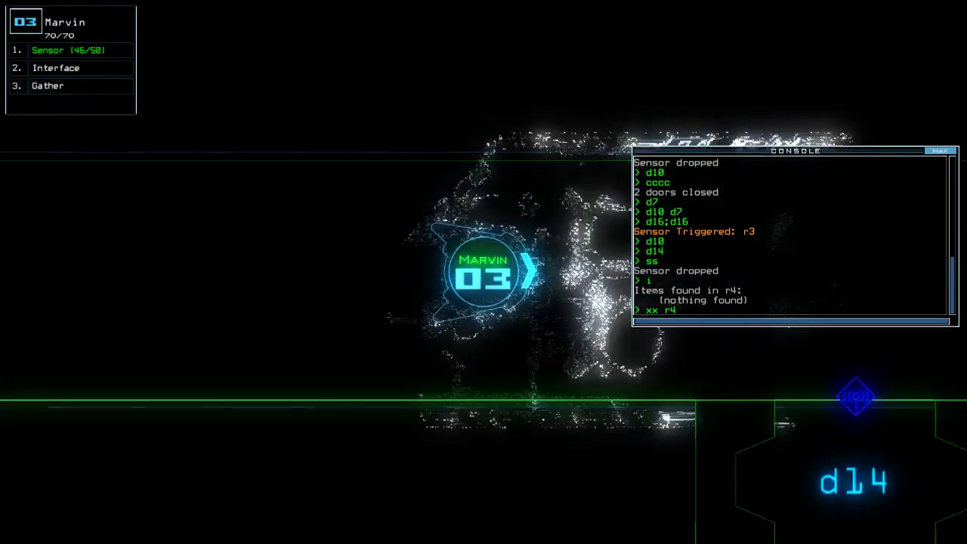
key(Return)
key(space)
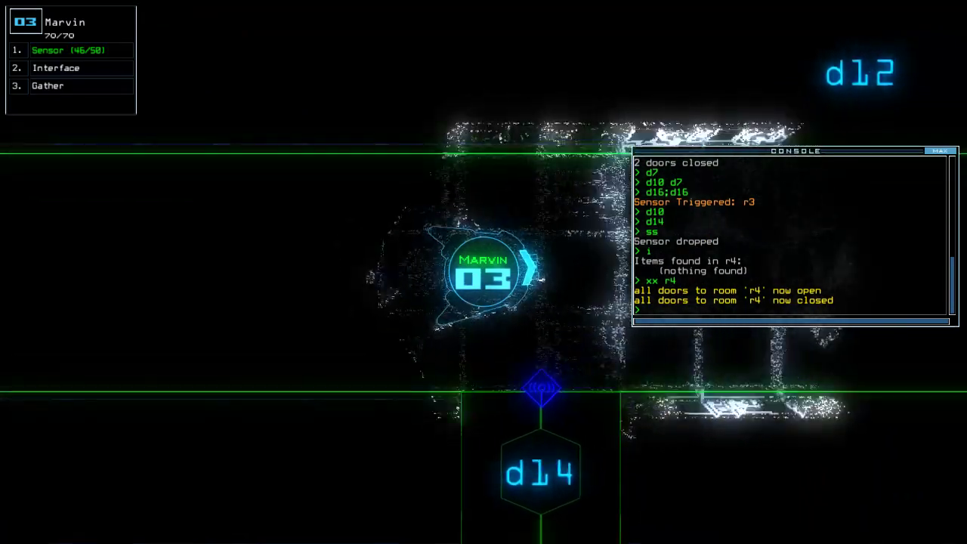
key(Right)
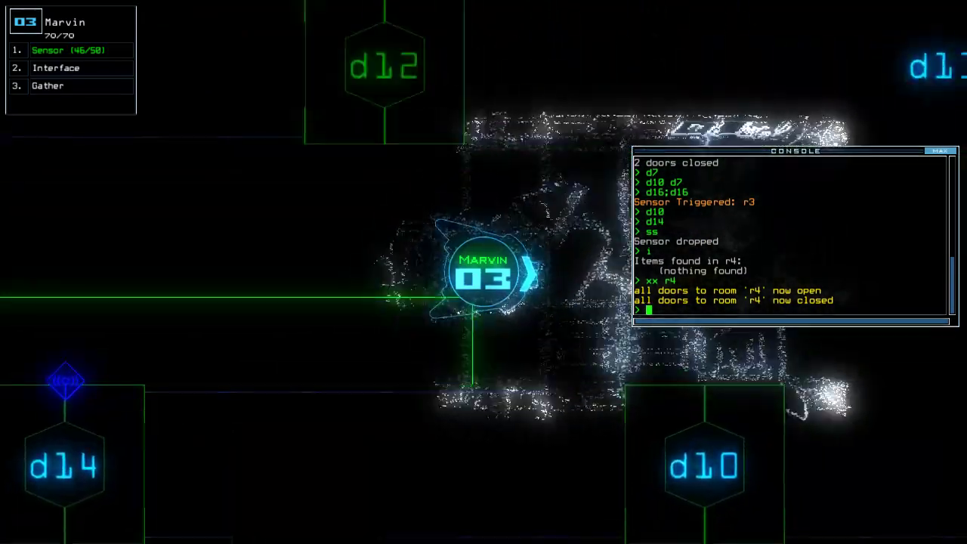
text(g)
key(Return)
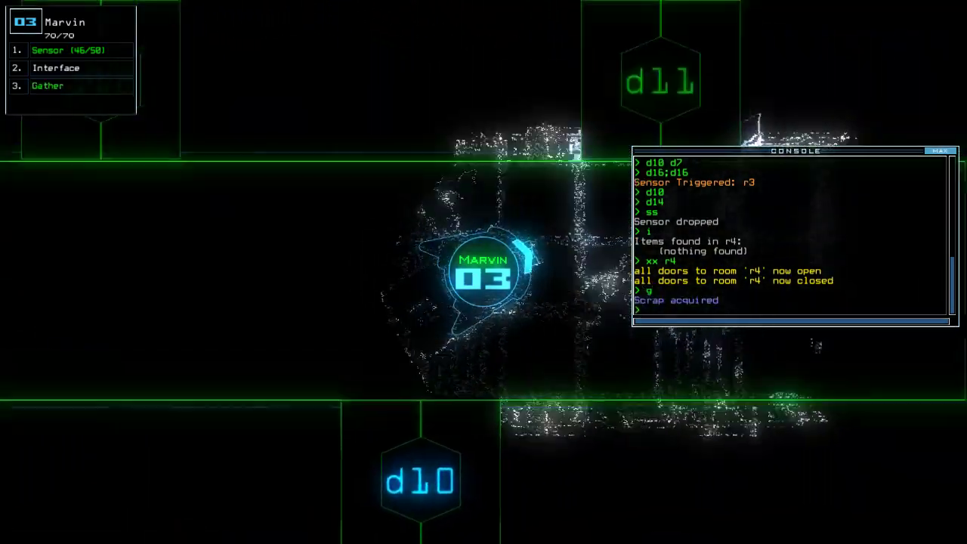
text(g)
key(Return)
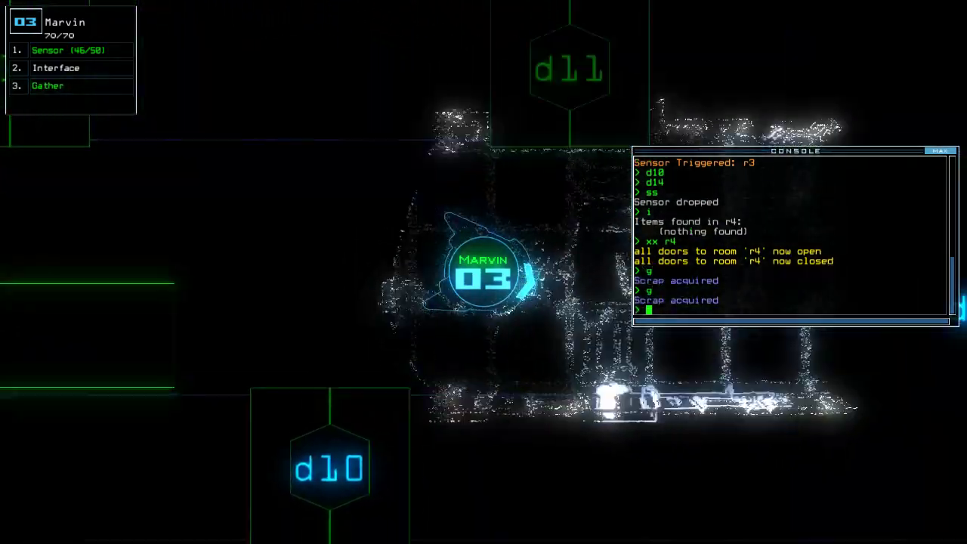
key(space)
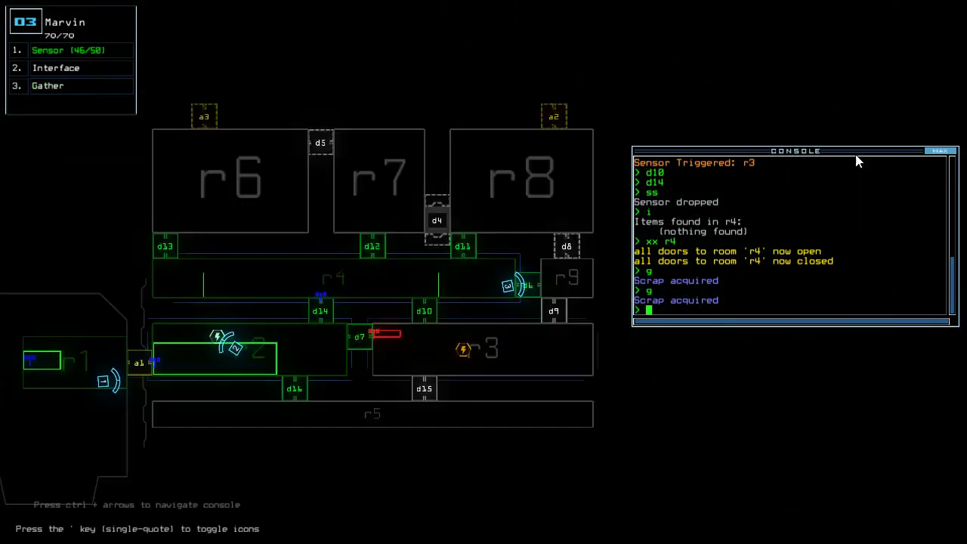
drag(825, 162, 831, 372)
- Open door d6, drop a sensor beyond it and move Marvin through
key(space)
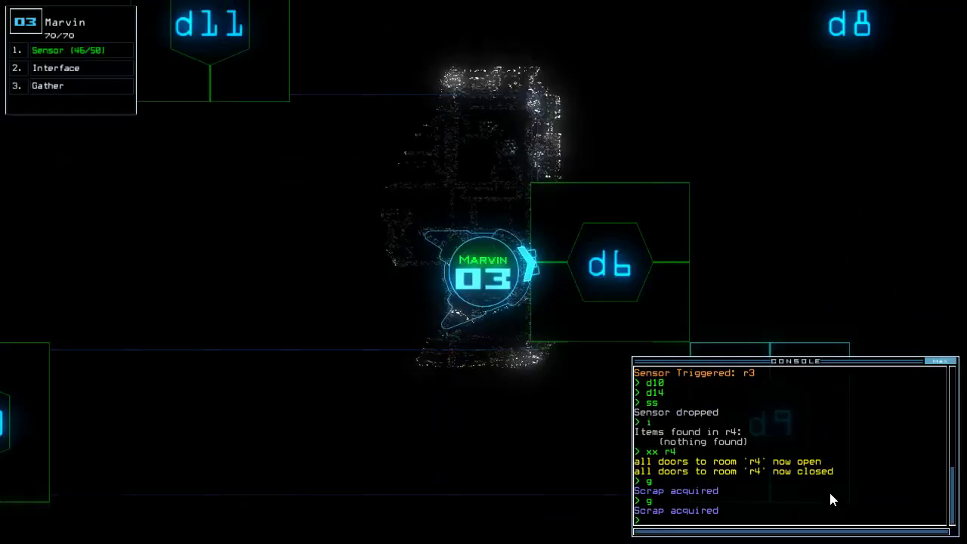
text(d6)
key(Return)
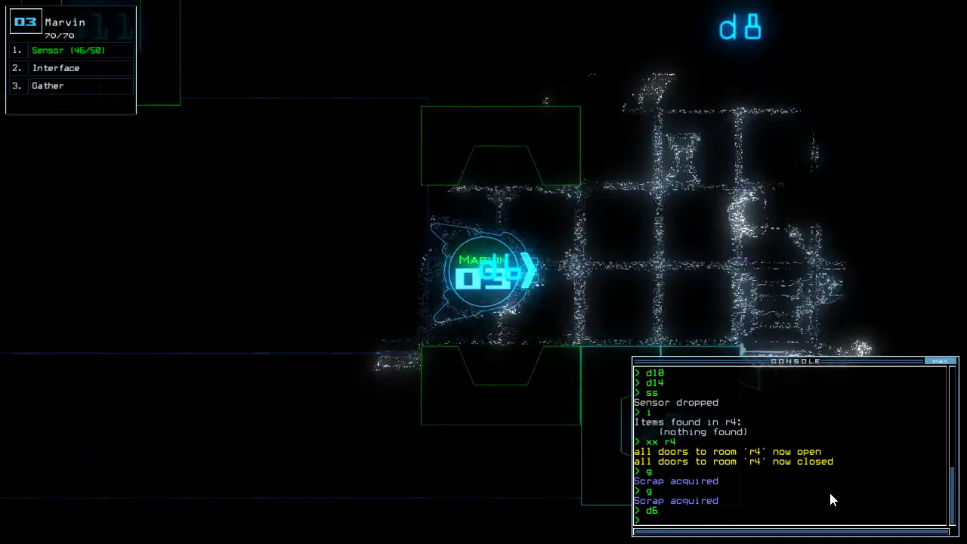
text(ss)
key(Return)
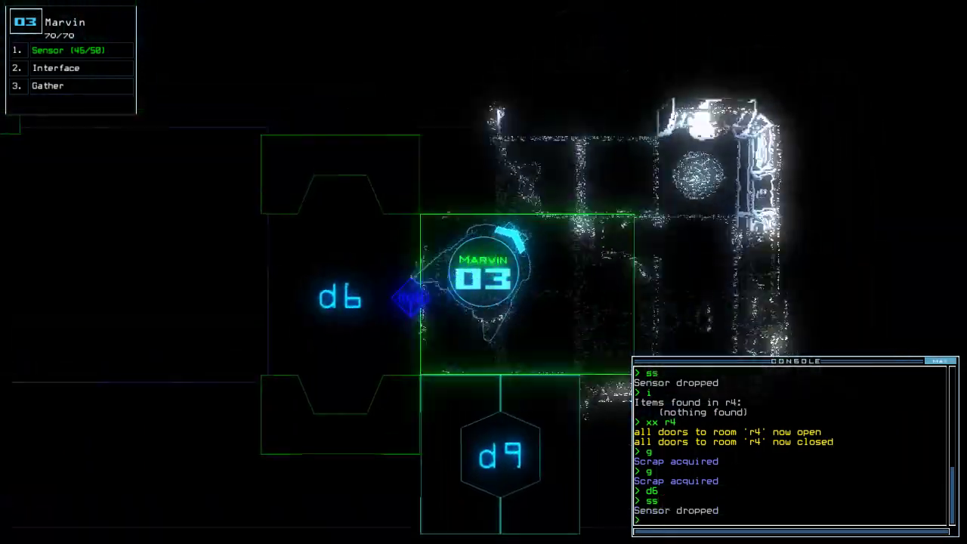
key(Left)
key(Left)
key(Left)
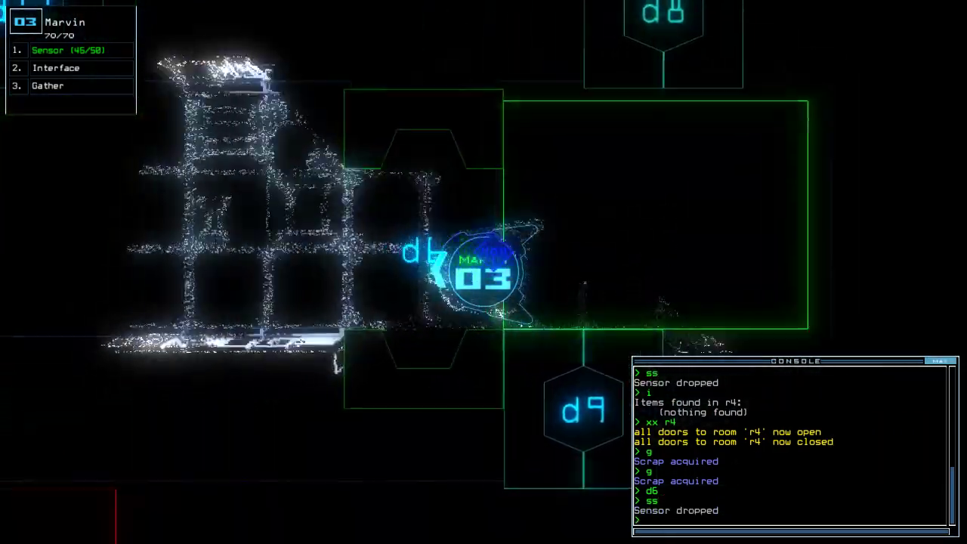
text(d6)
- Toggle d6 again, open d14 and move Marvin toward it
key(Return)
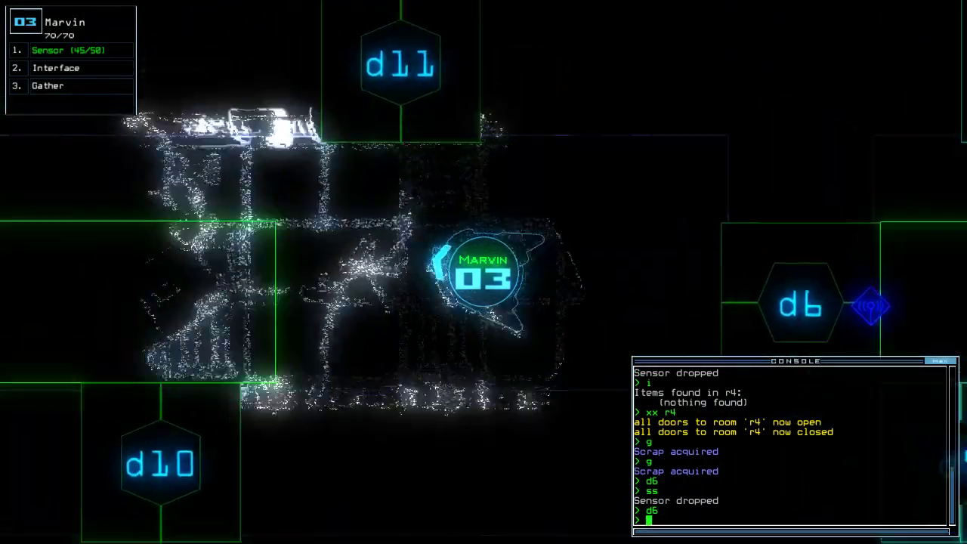
key(space)
key(space)
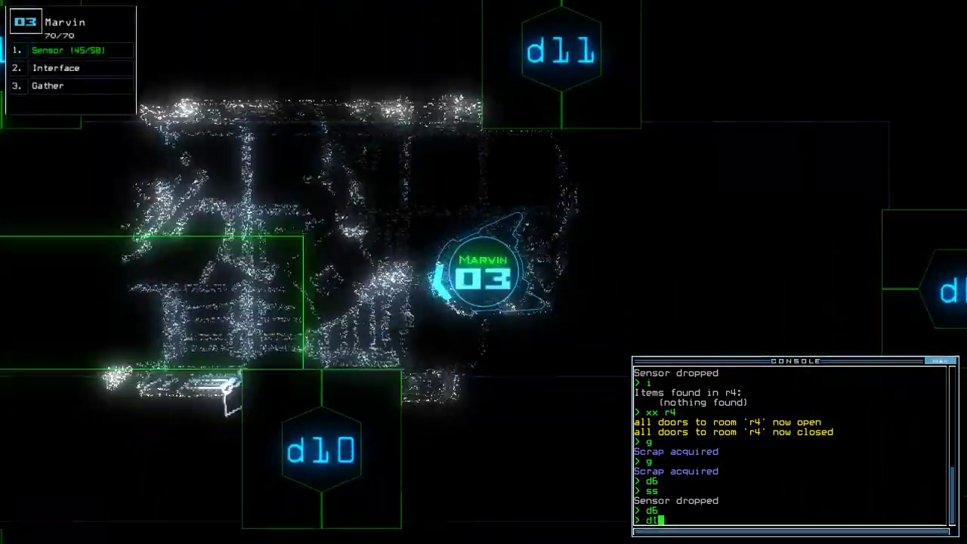
text(d14)
key(Return)
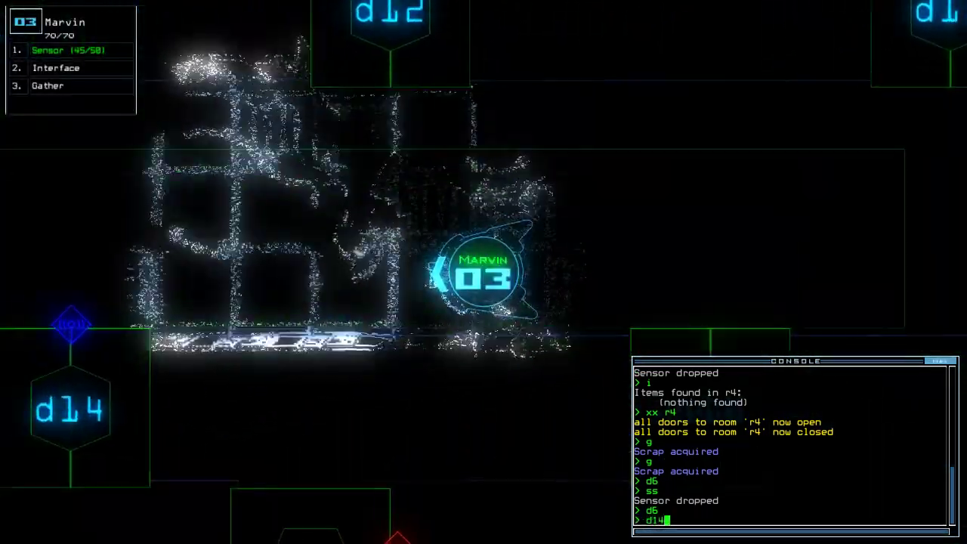
key(Left)
key(Left)
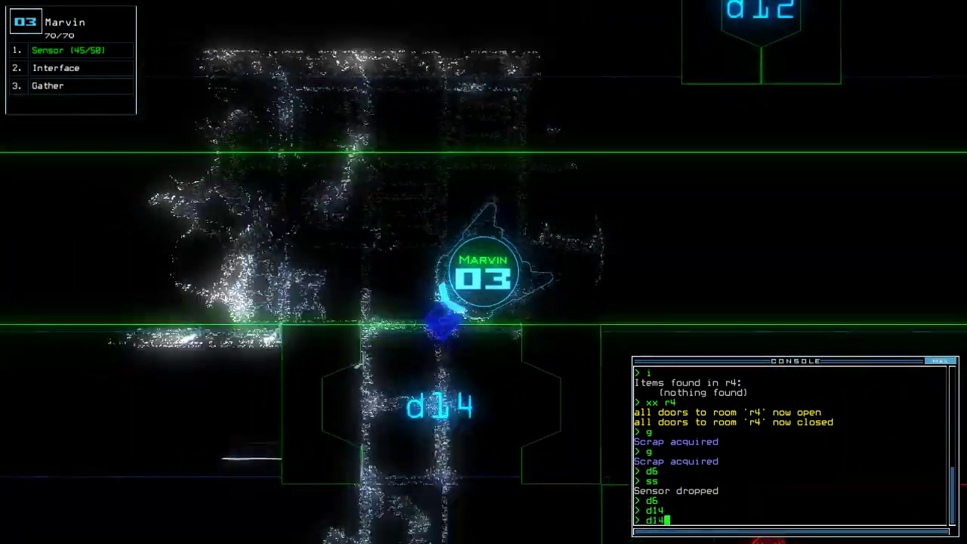
text(d14 d11)
- Toggle doors d14 and d11, send Marvin to door d16 and drop a sensor there
key(space)
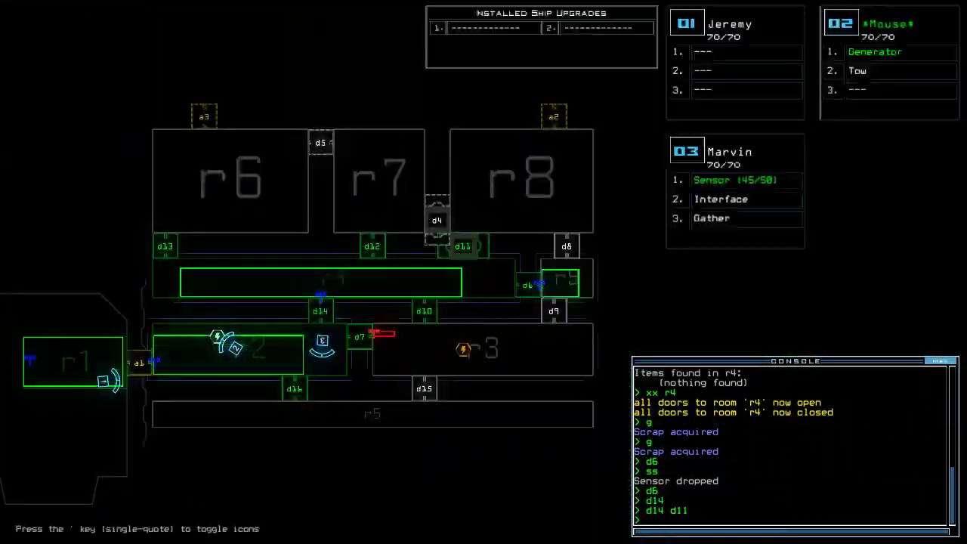
key(Return)
key(space)
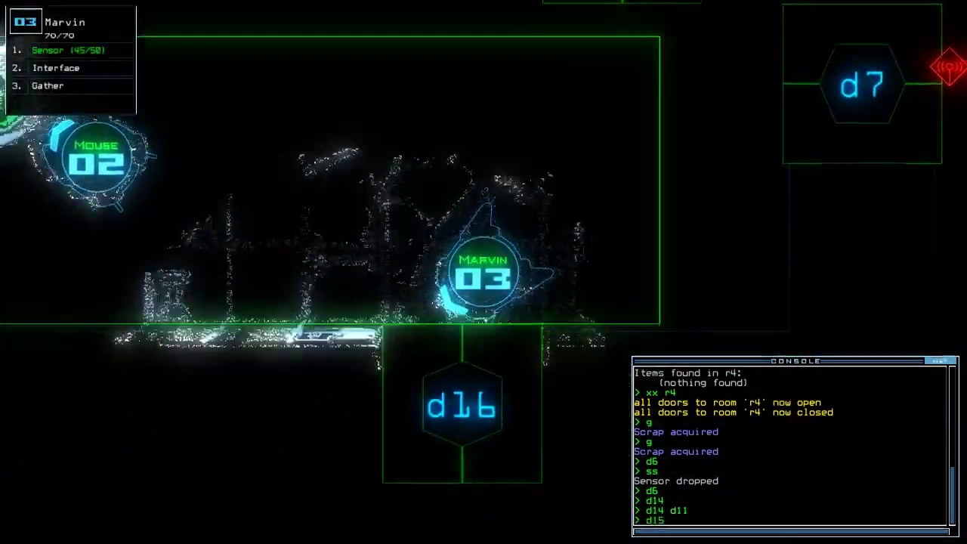
text(d15)
key(BackSpace)
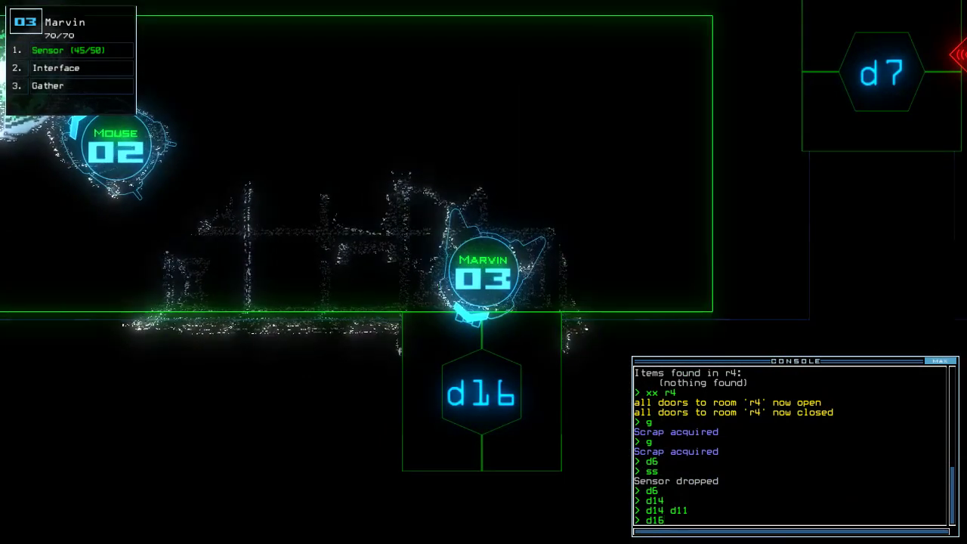
text(6)
drag(835, 362, 861, 242)
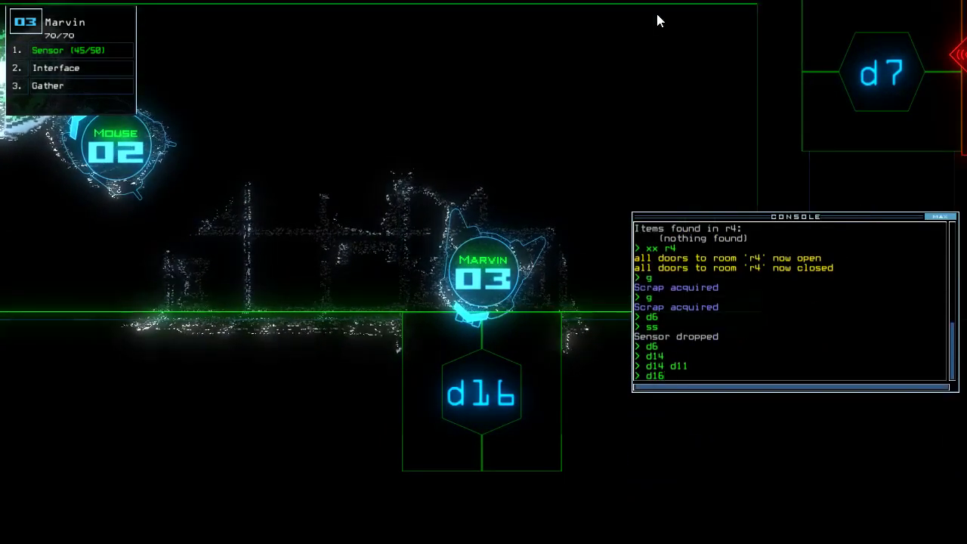
text(d16)
key(Return)
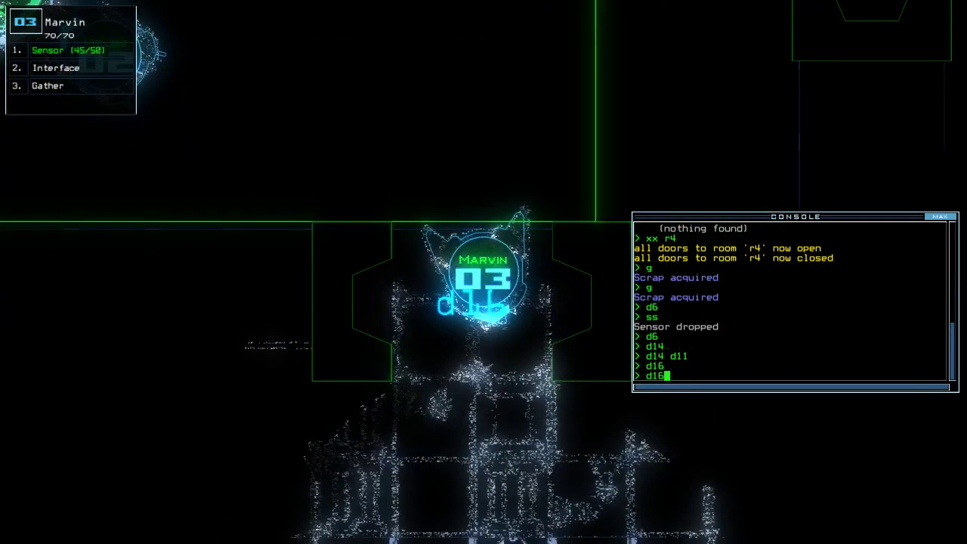
key(Return)
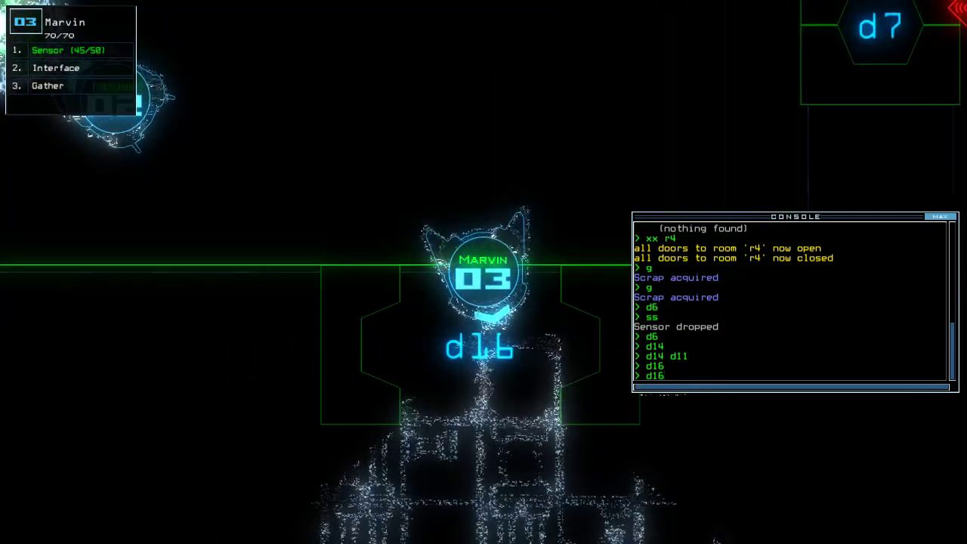
key(grave)
key(grave)
text(ss)
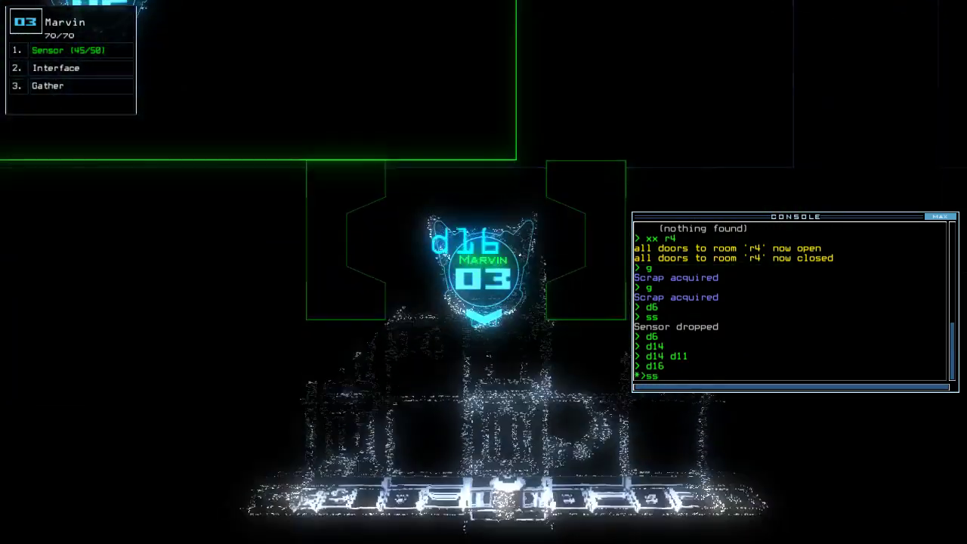
key(Return)
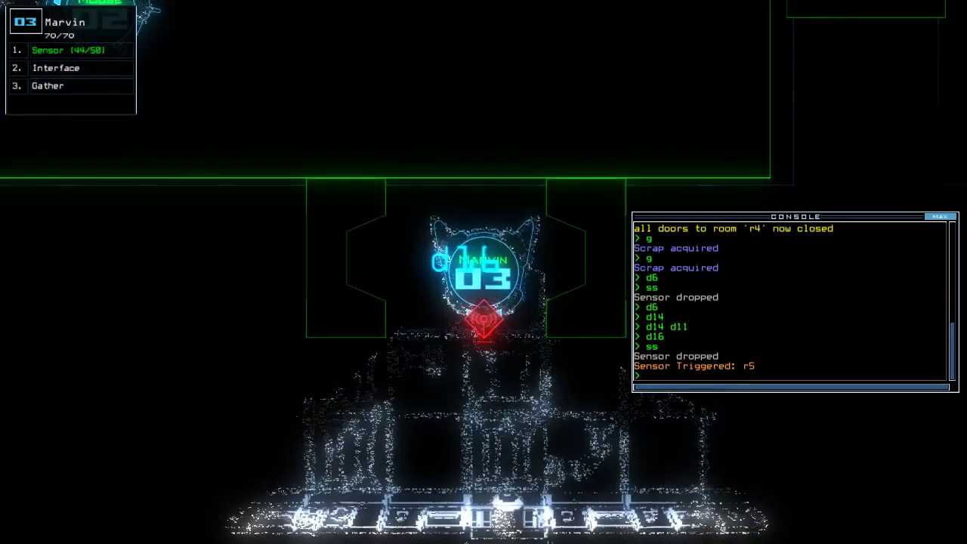
text(g)
- Gather scrap, recall drone 2, run the generator and send Marvin toward d16
key(Return)
text(b)
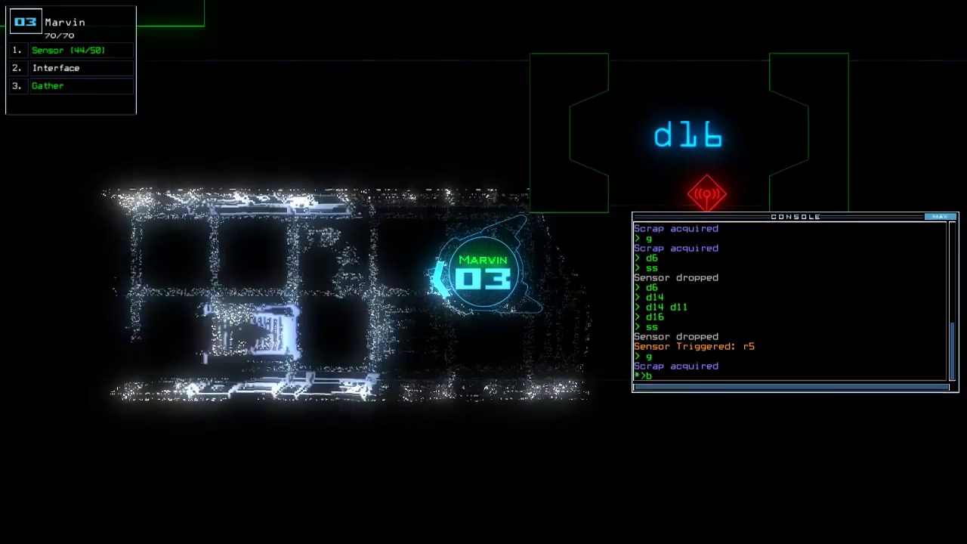
text(ack 2)
key(Return)
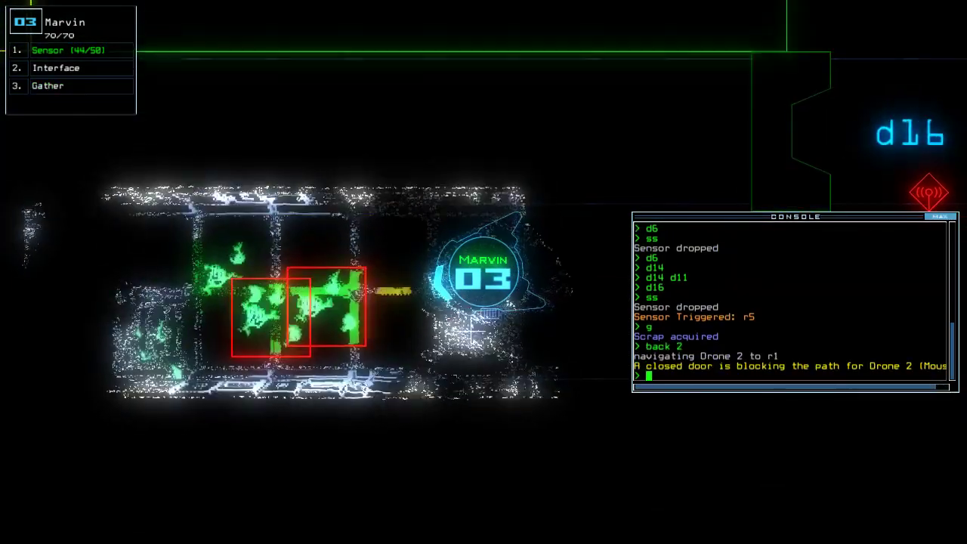
text(g)
key(Return)
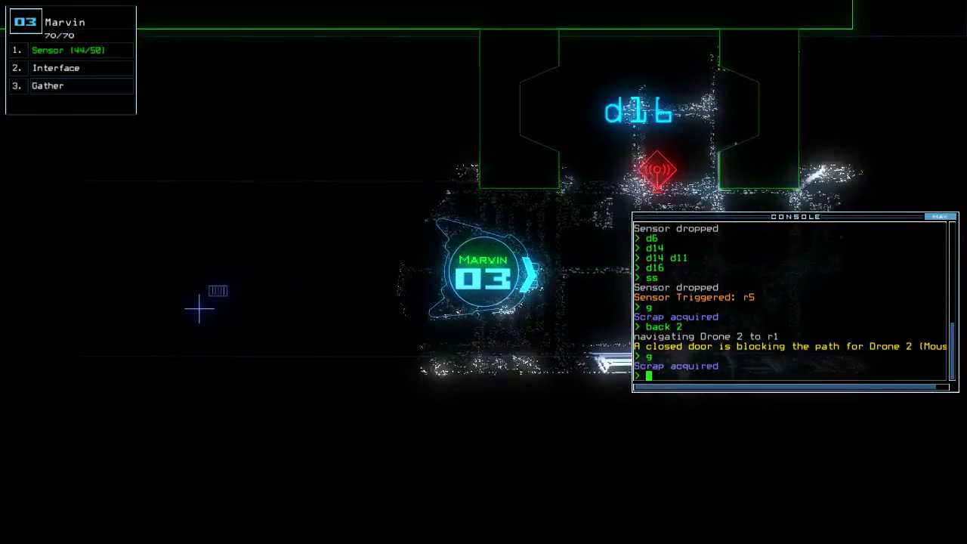
key(2)
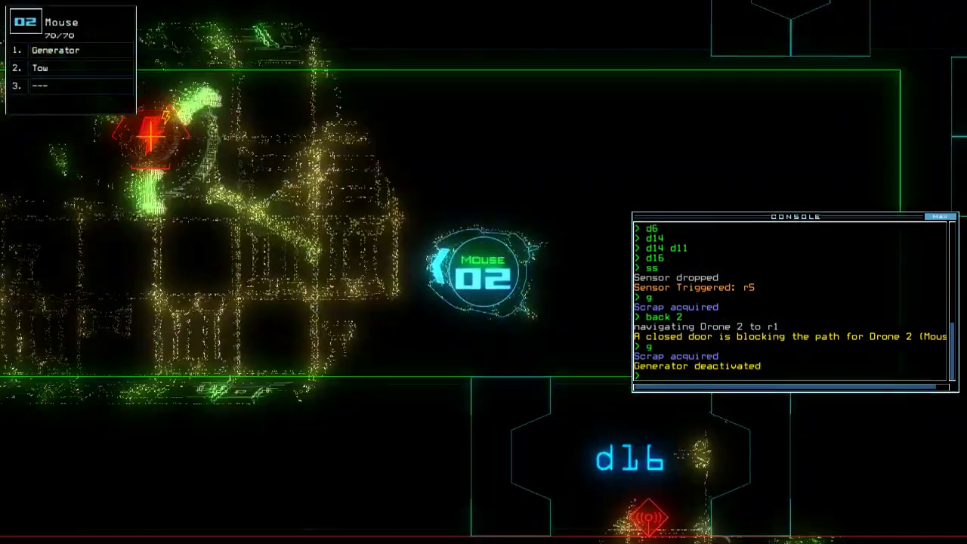
key(3)
text(g)
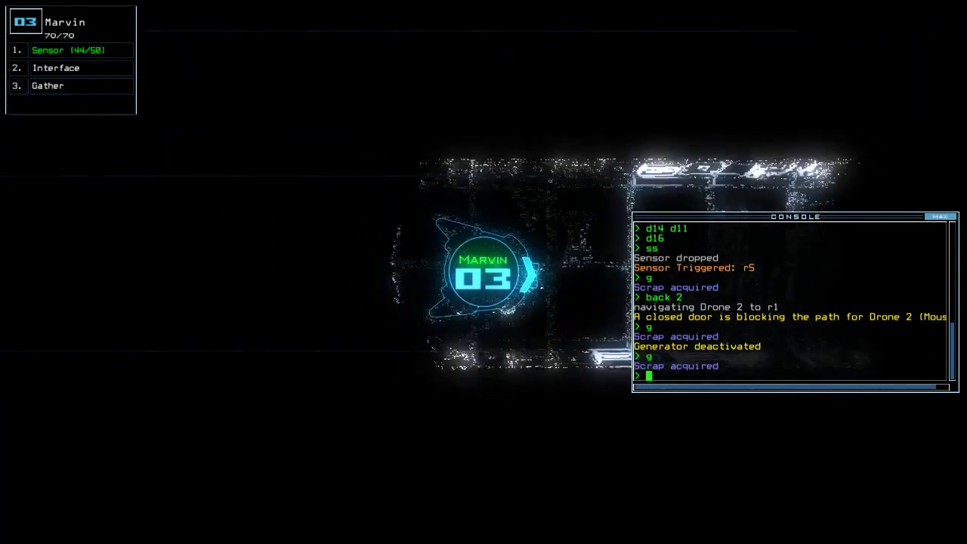
key(3)
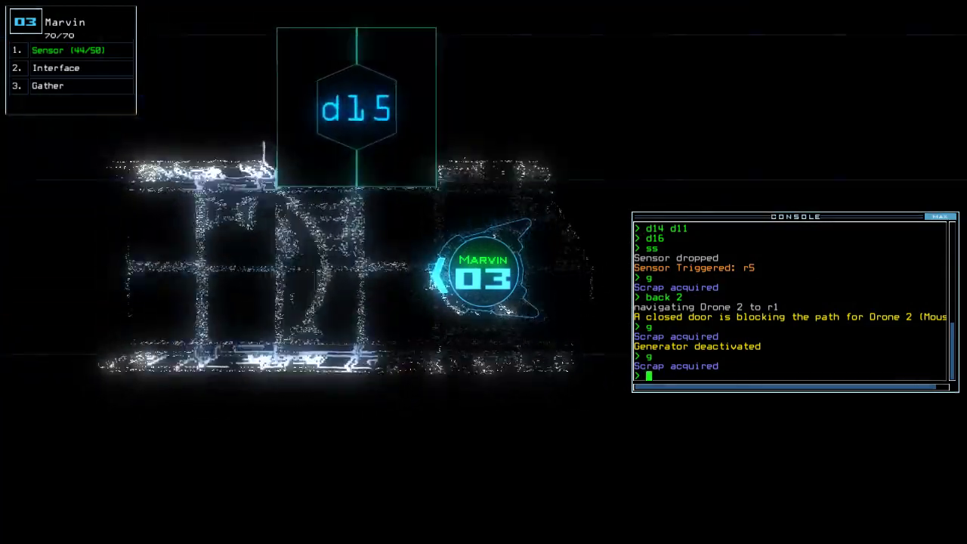
key(2)
text(g)
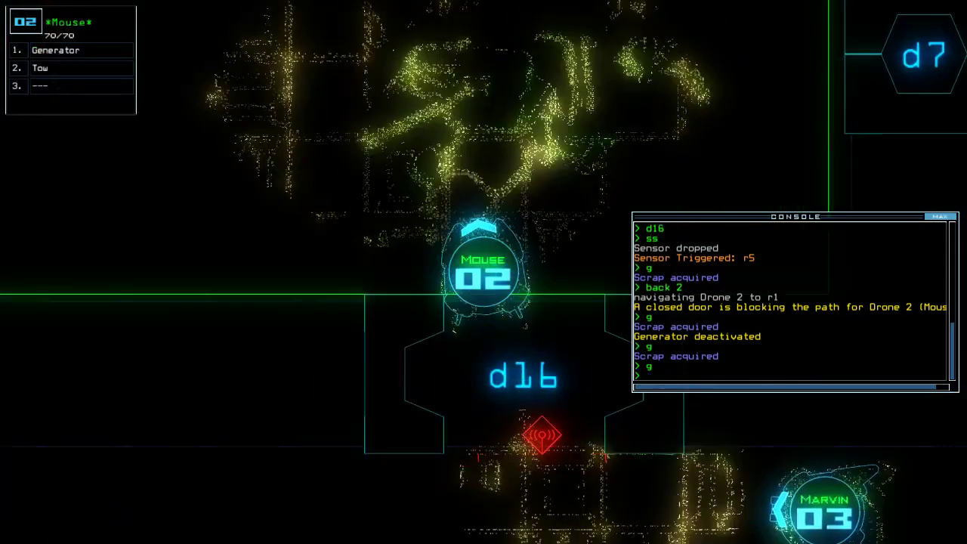
key(3)
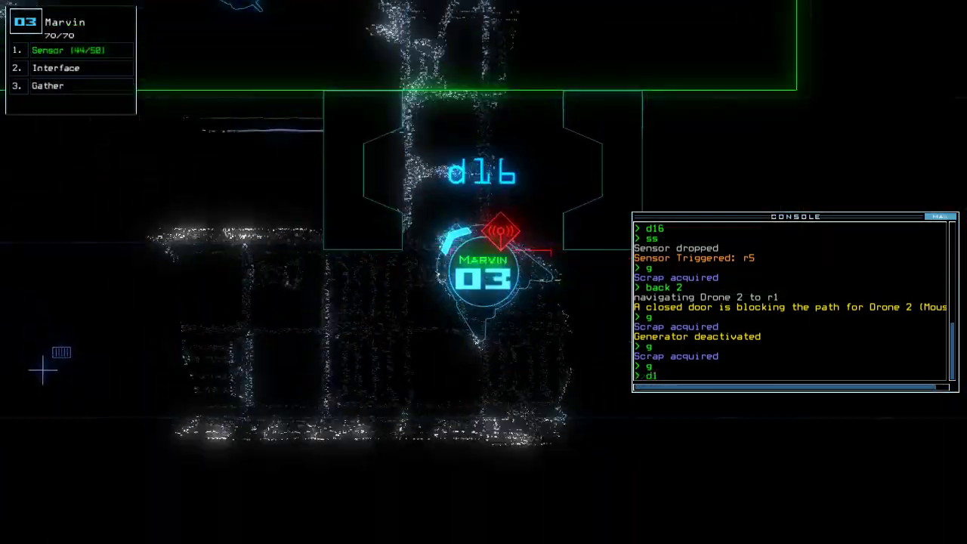
text(d16)
key(Return)
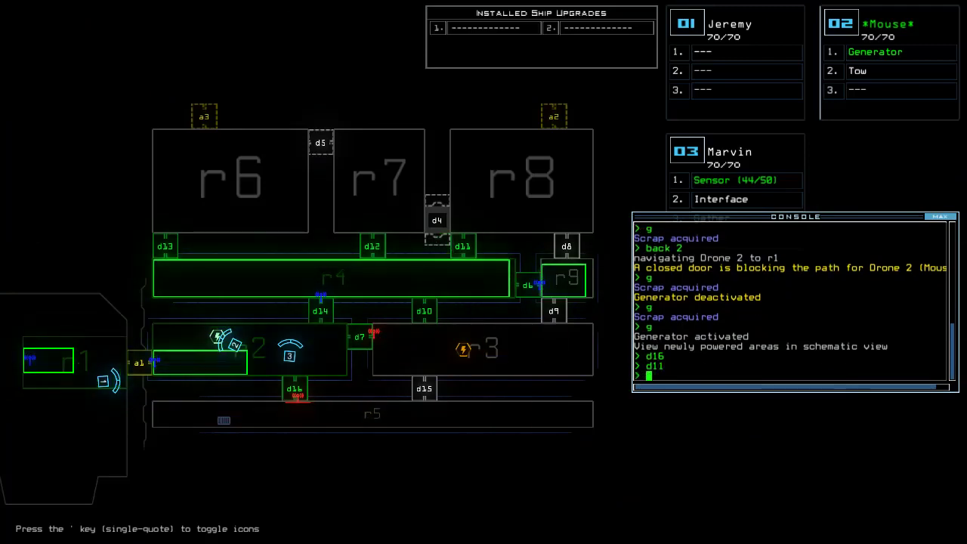
text(d14)
- Take Marvin through d14 and d11, drop a sensor, then return through both doors
key(Return)
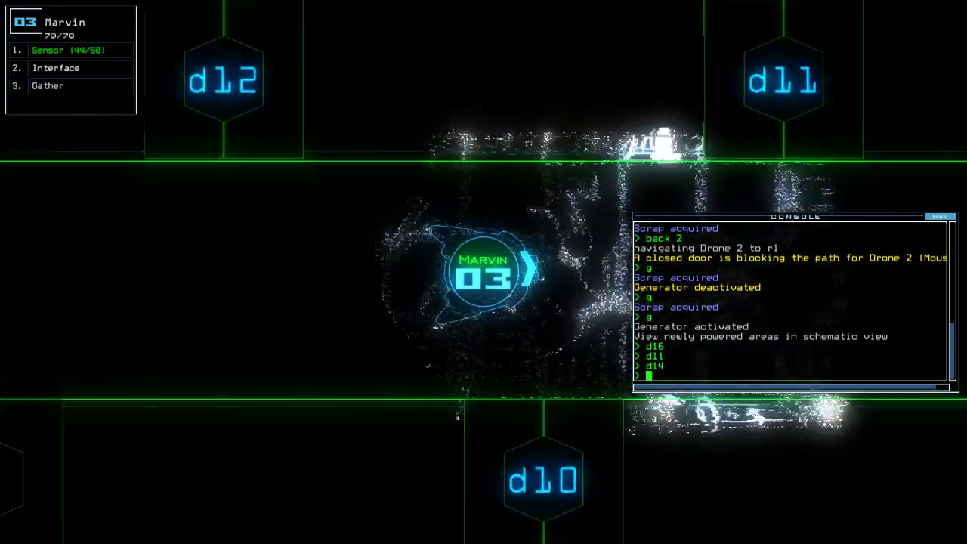
text(d11)
key(Return)
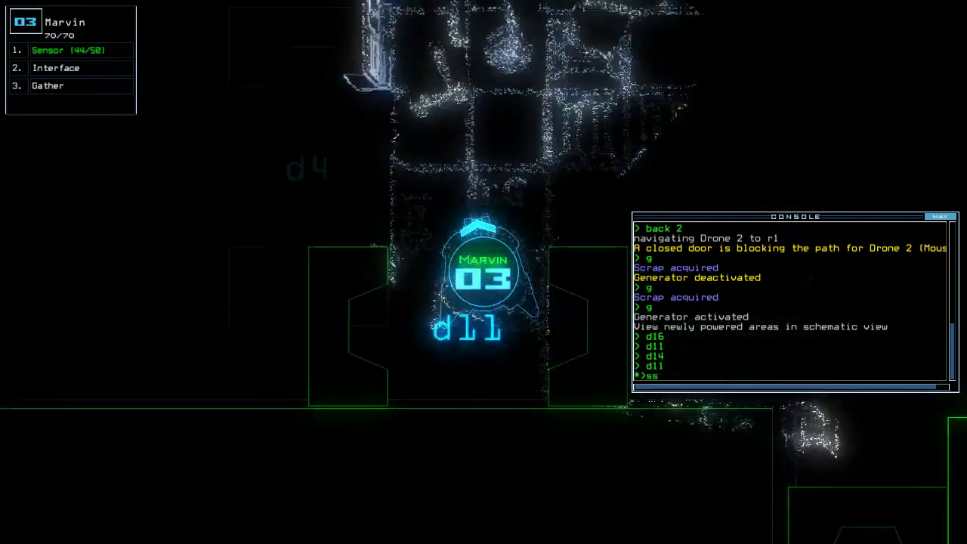
key(Return)
text(d11)
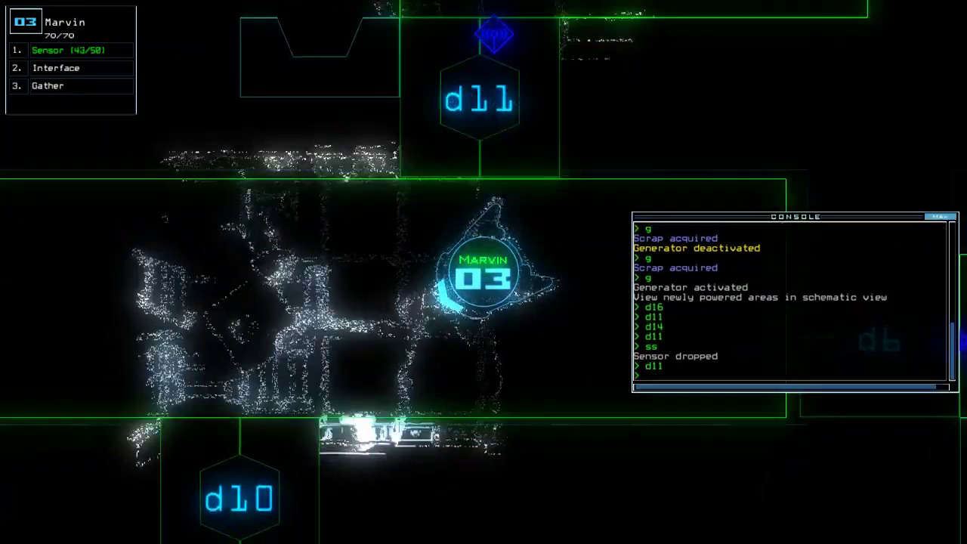
key(Return)
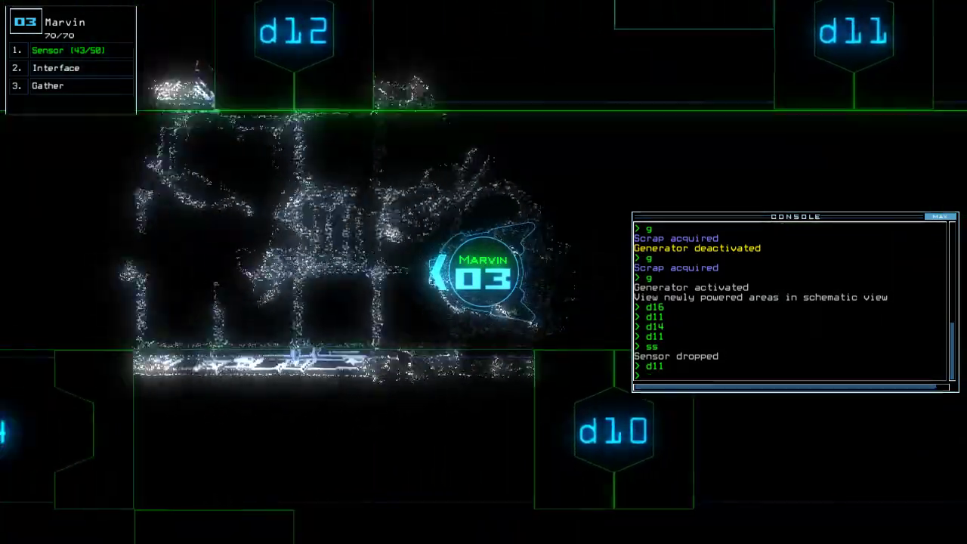
text(d14)
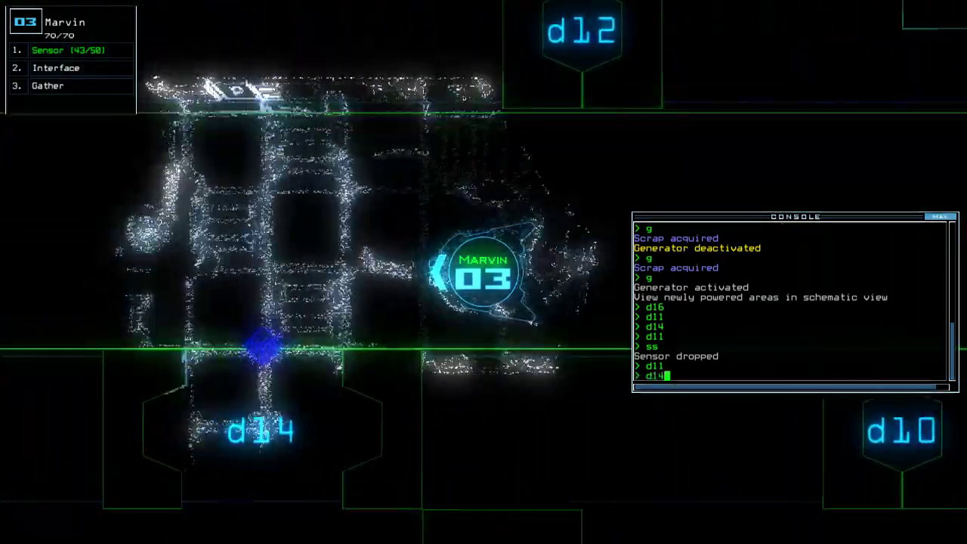
key(Return)
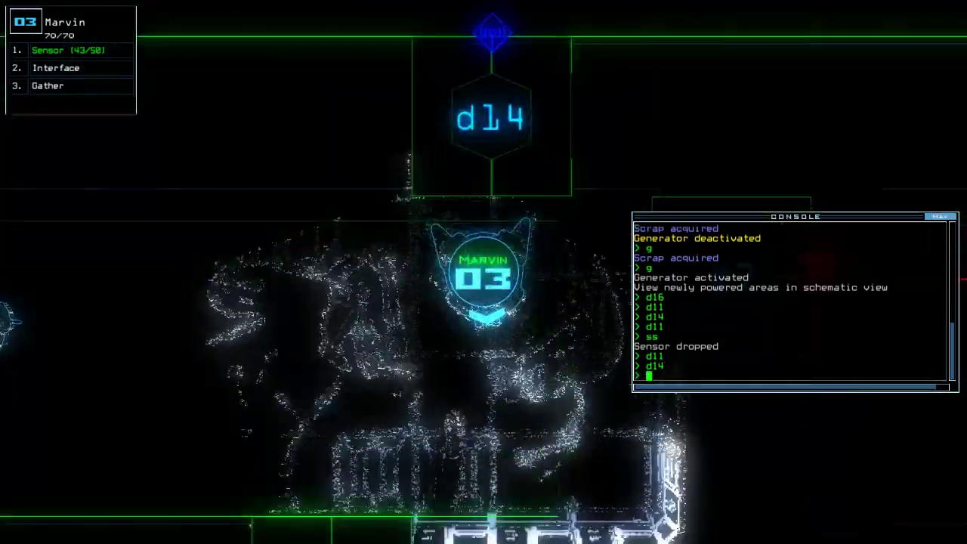
key(space)
text(d6 d13)
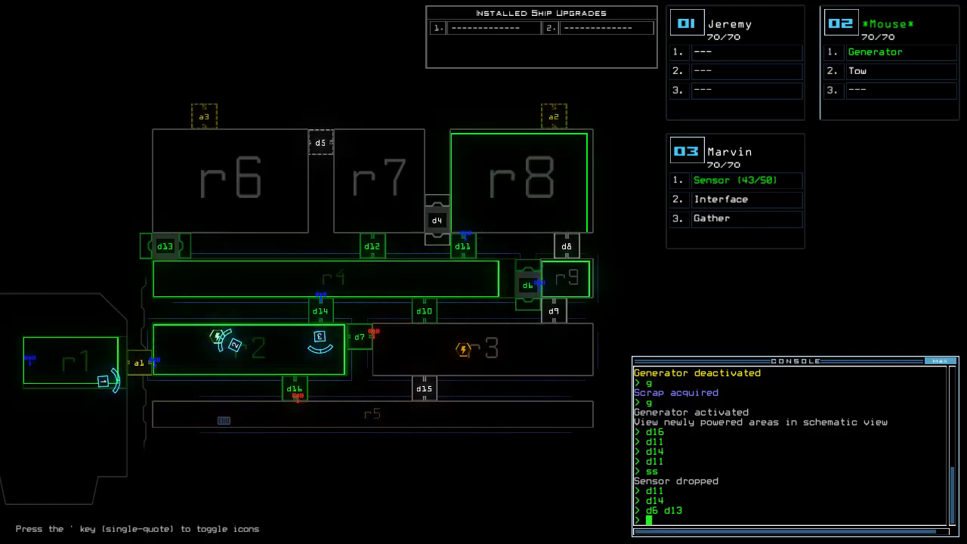
- Open all doors to room r1 and re-dock the ship at airlock a2
key(3)
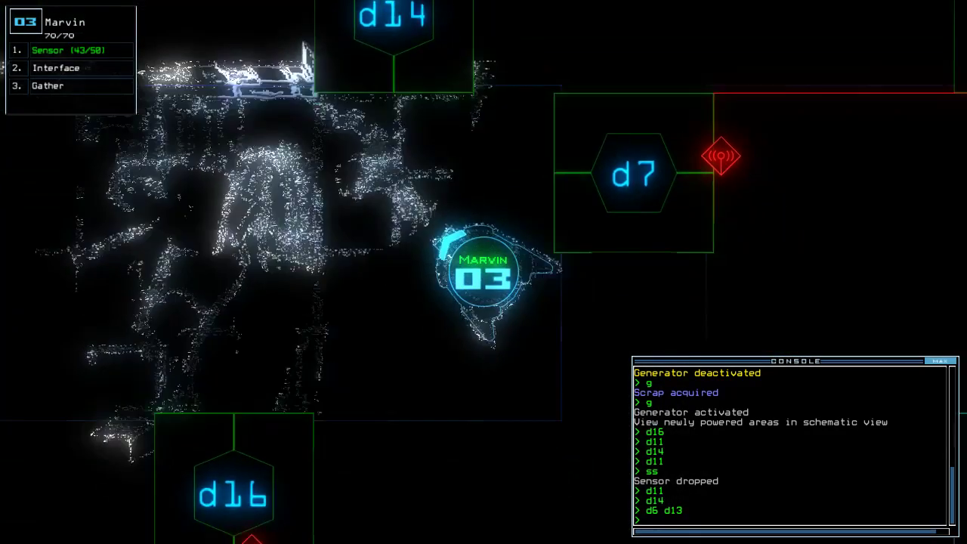
key(Tab)
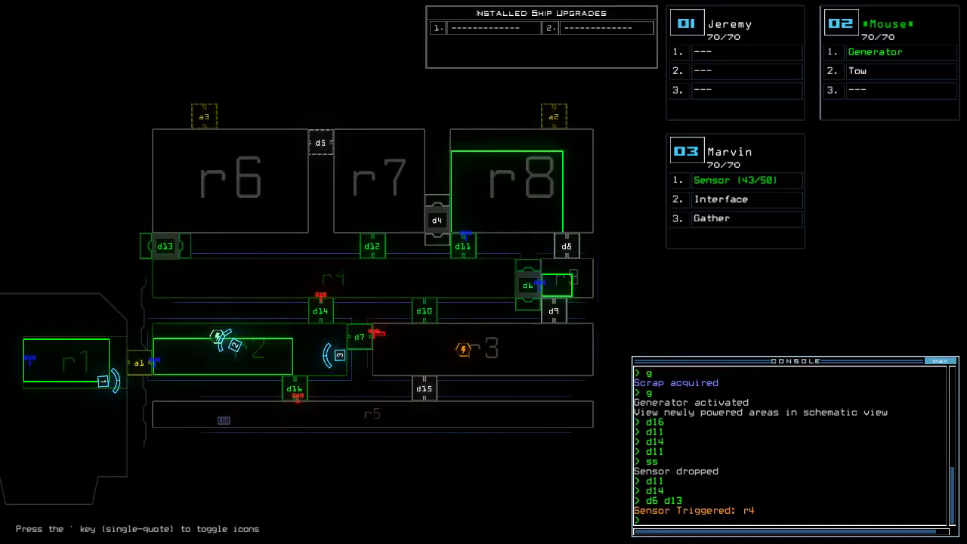
key(3)
text(d13)
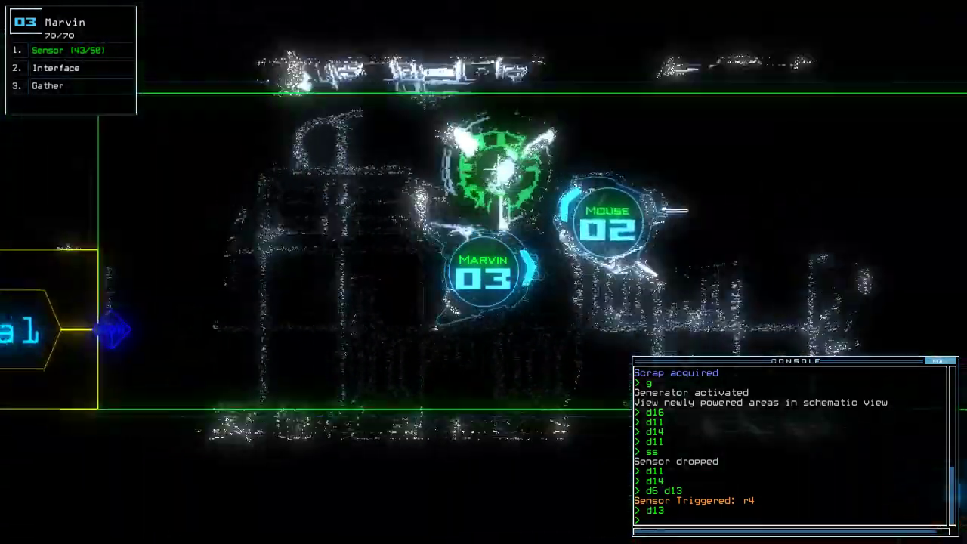
text(a1)
key(Return)
text(dd a2)
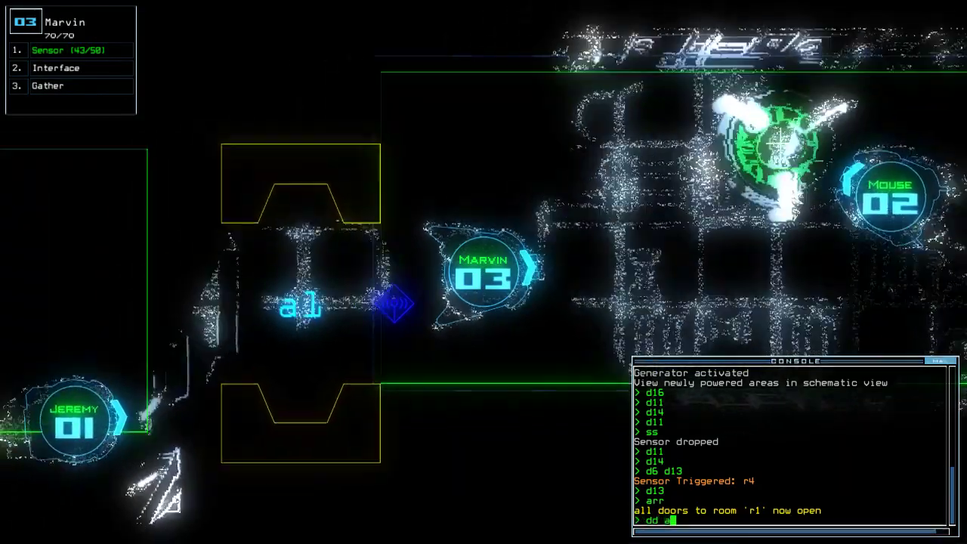
key(Return)
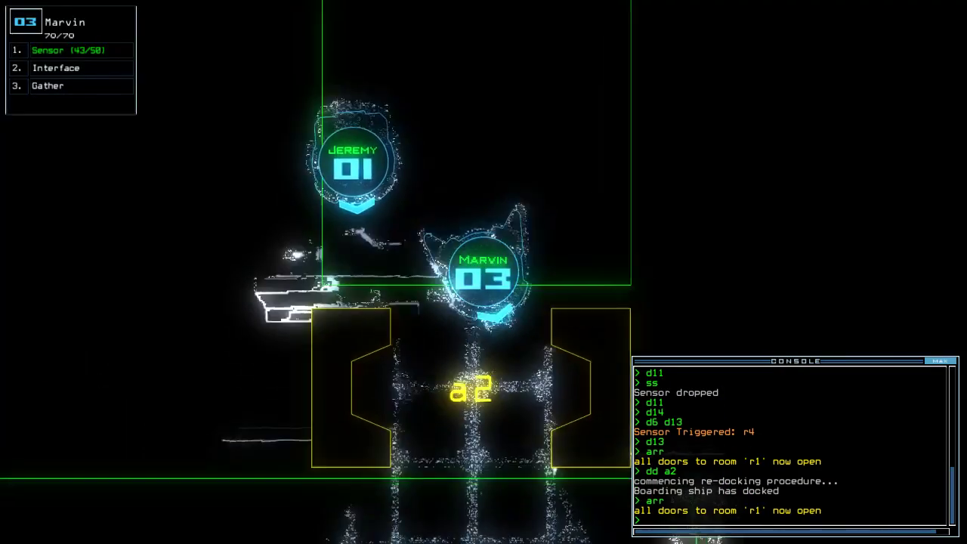
- Drive Marvin down through the ship and start gathering fuel
key(Down)
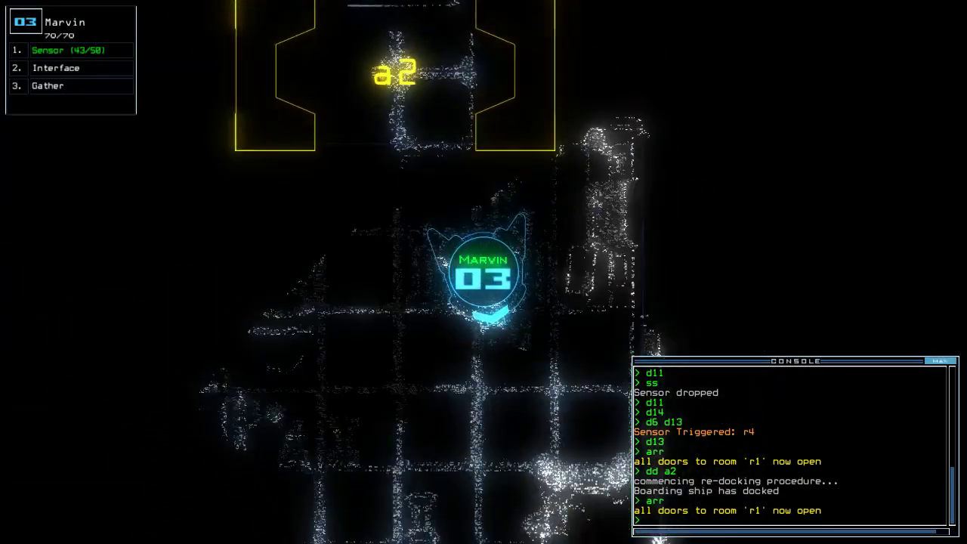
key(Down)
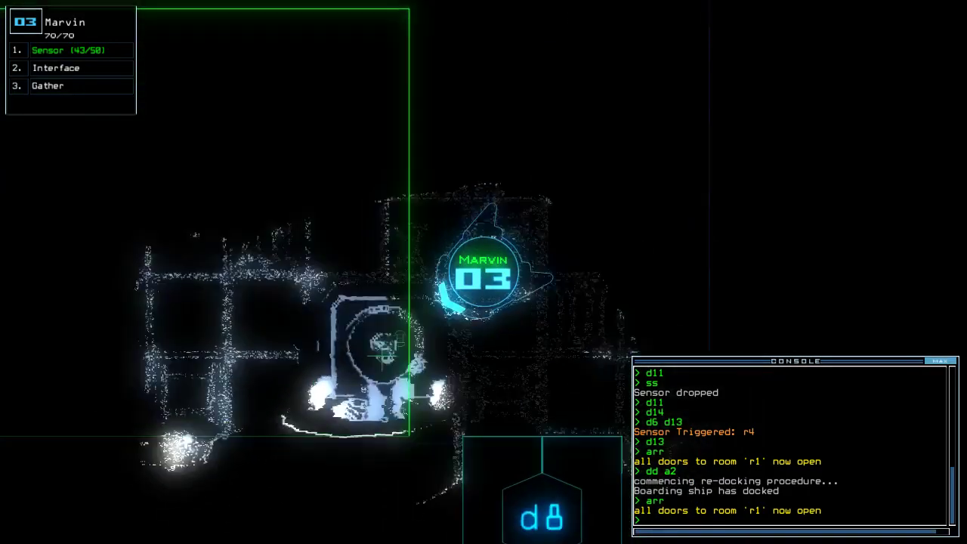
text(g)
key(Return)
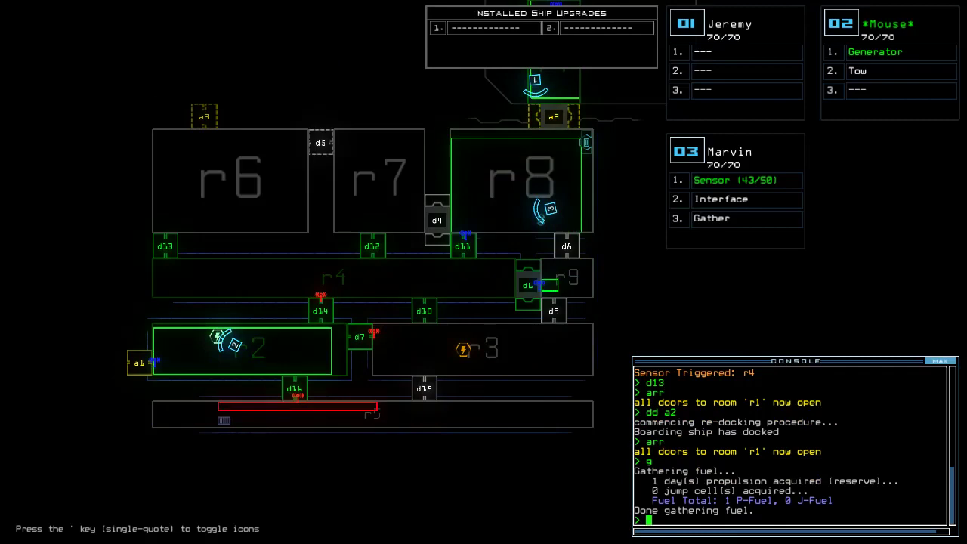
- Drive Marvin up and left, then drop another sensor
key(3)
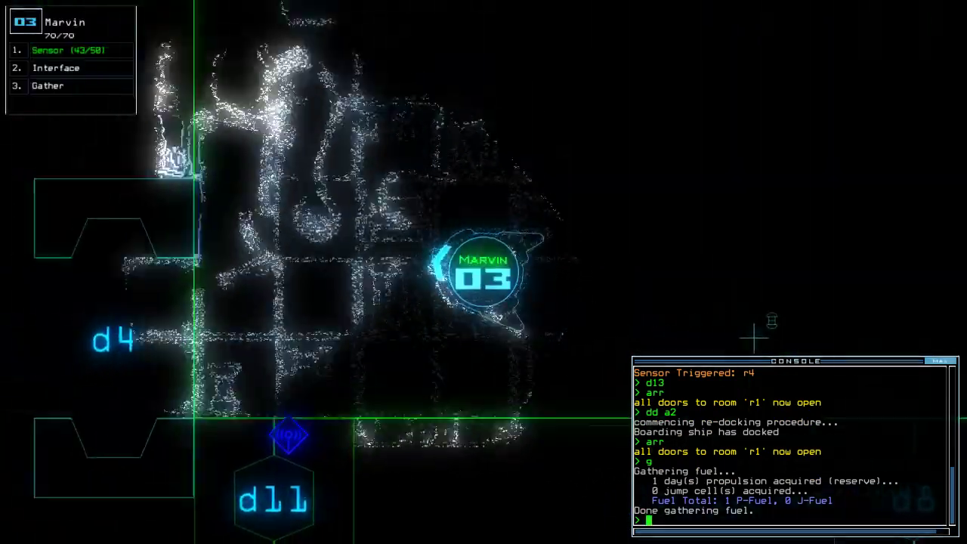
key(Up)
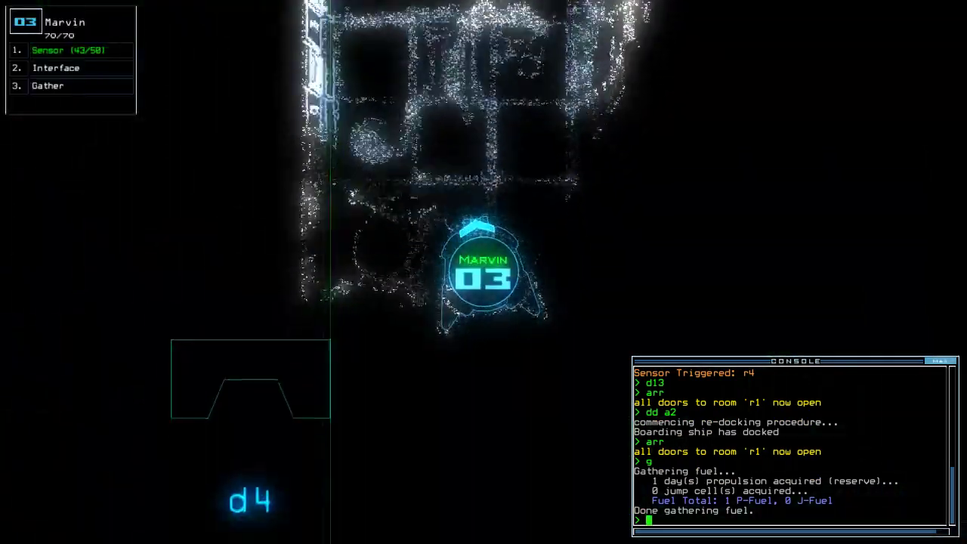
key(Left)
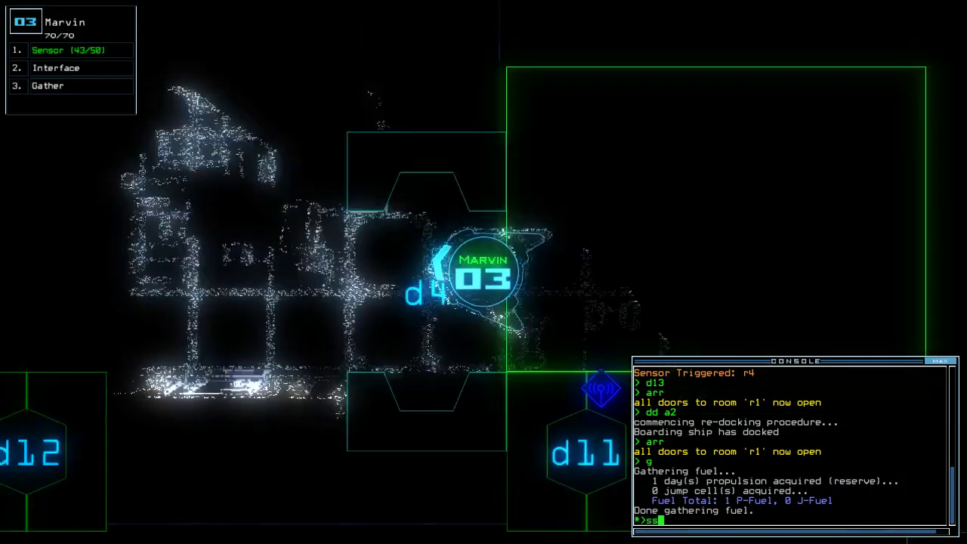
text(ss)
key(Return)
- Steer Marvin onward and redock the ship at airlock a1
key(Up)
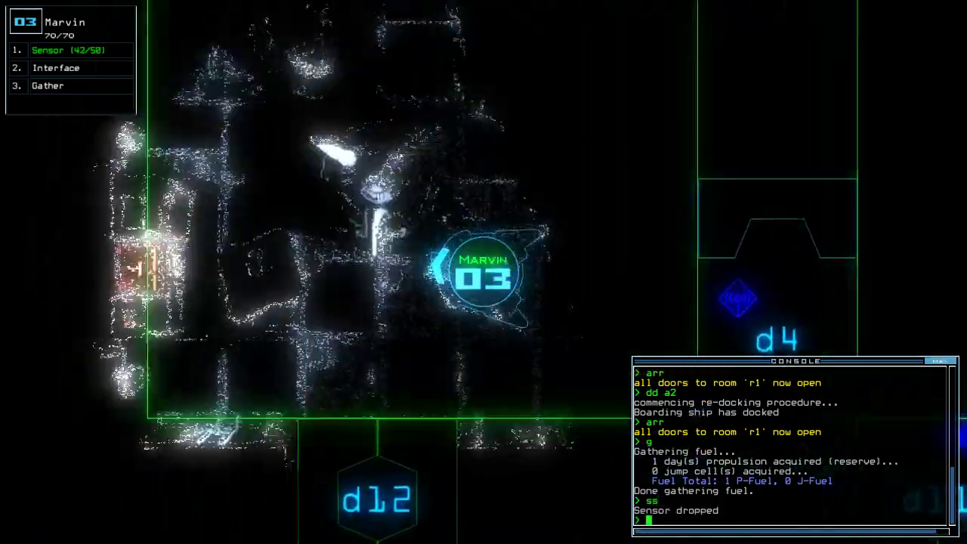
key(Right)
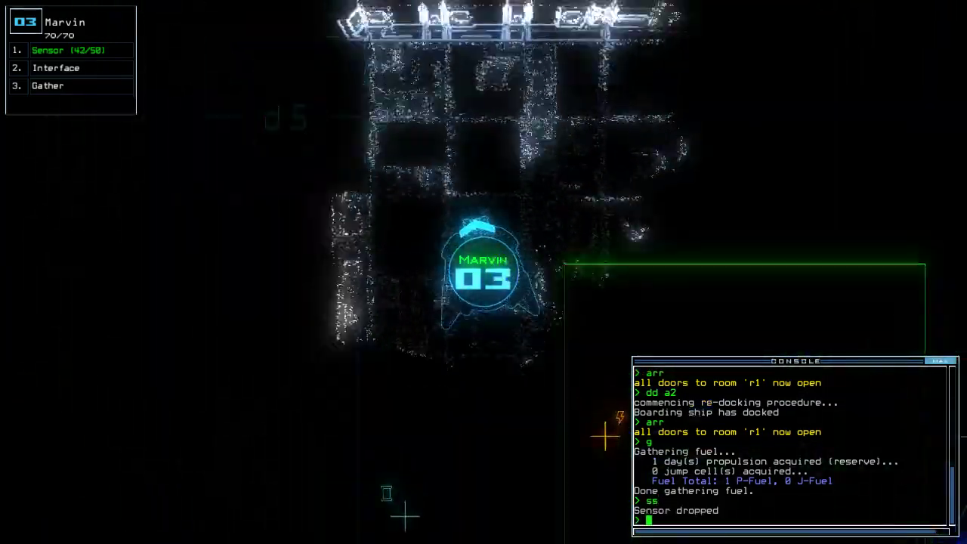
key(Down)
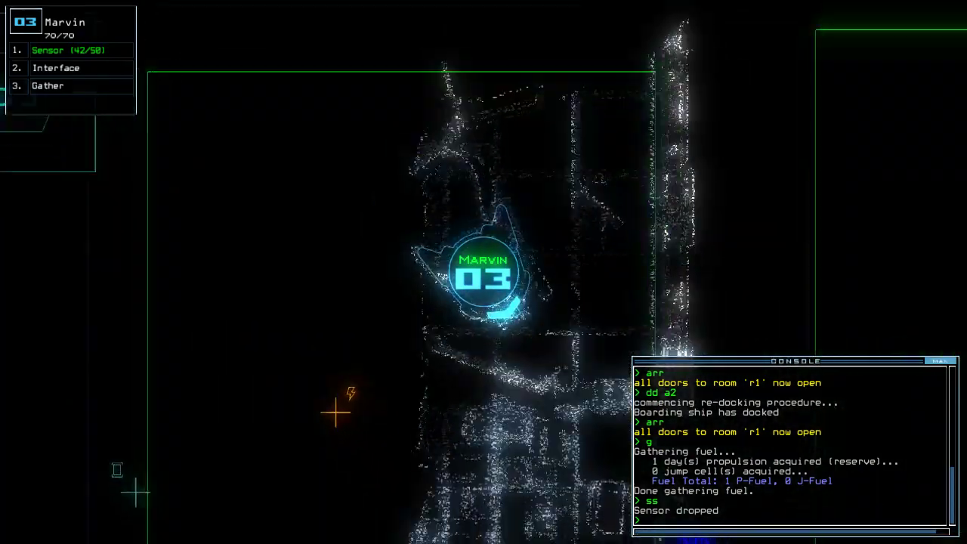
text(dd a1)
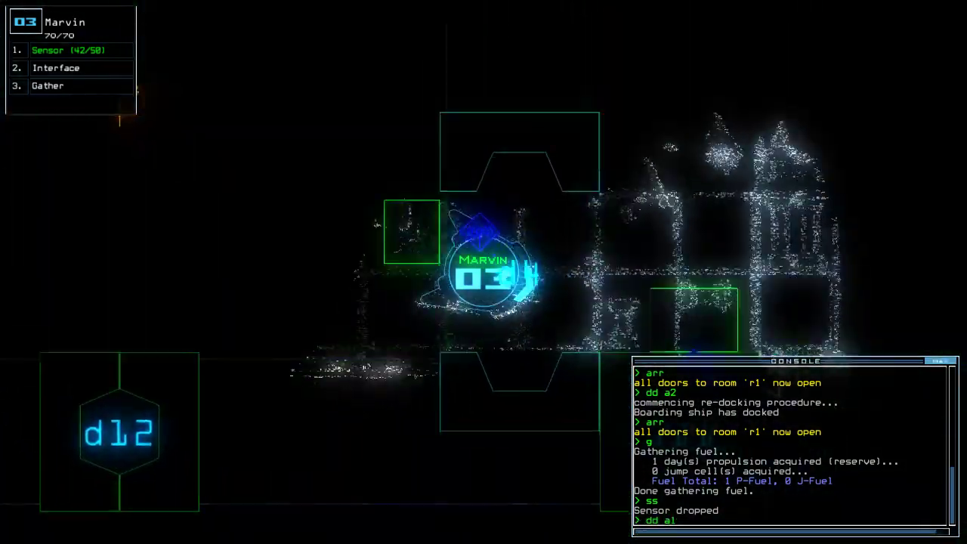
key(Return)
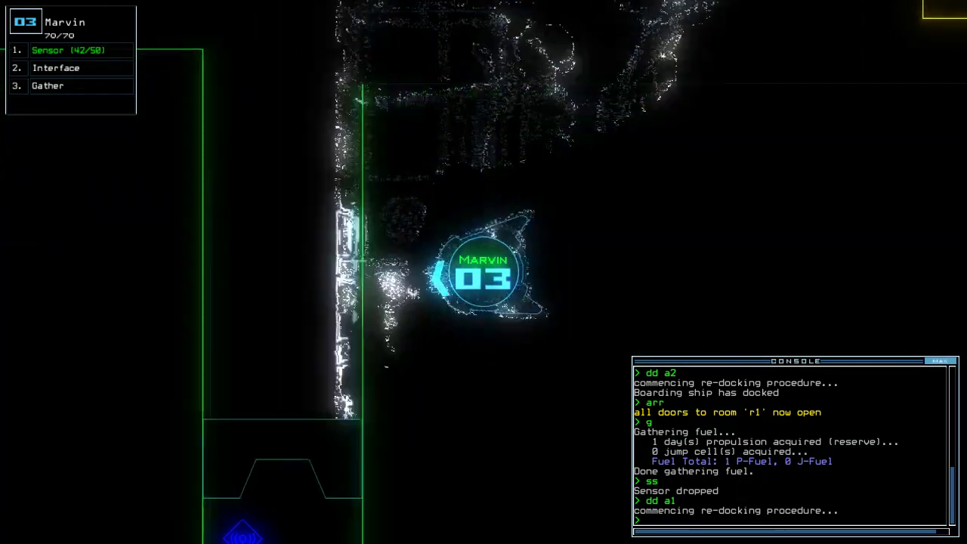
key(space)
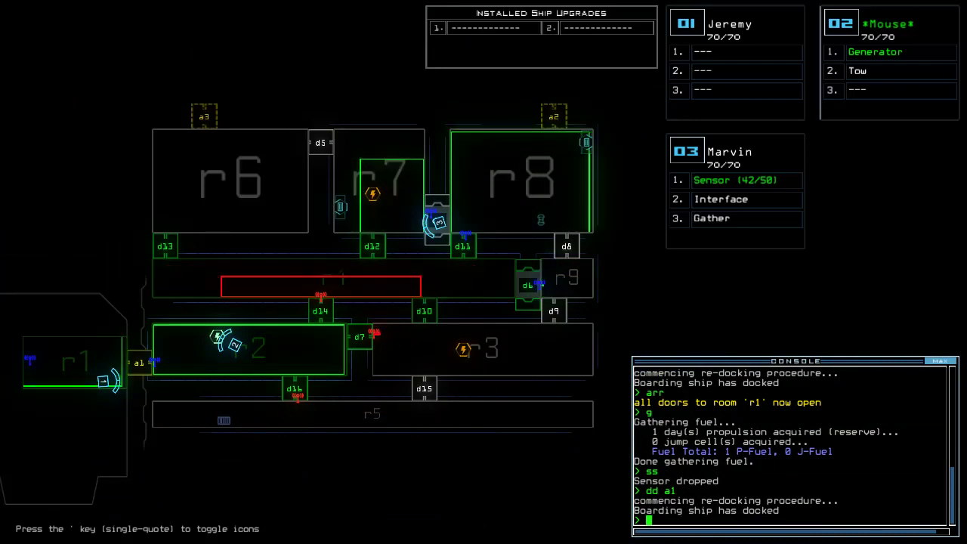
- Check Mouse's and Marvin's camera feeds, then cut the generator with d6
key(space)
key(space)
text(arr)
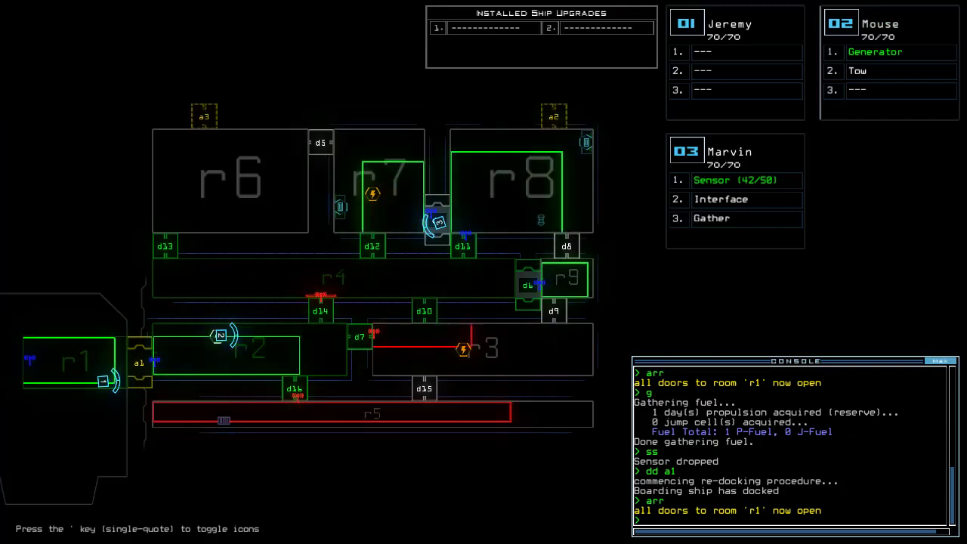
key(3)
key(space)
text(d6)
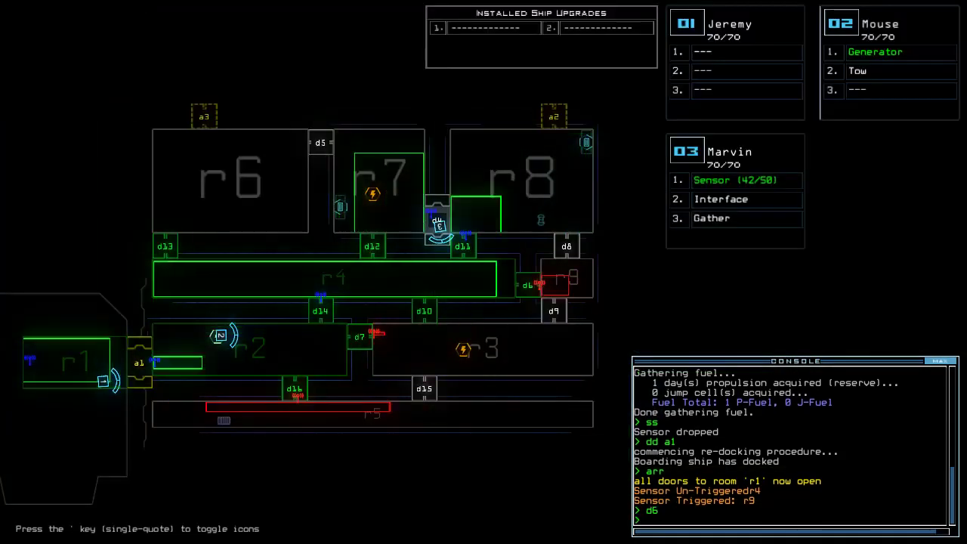
key(2)
text(6)
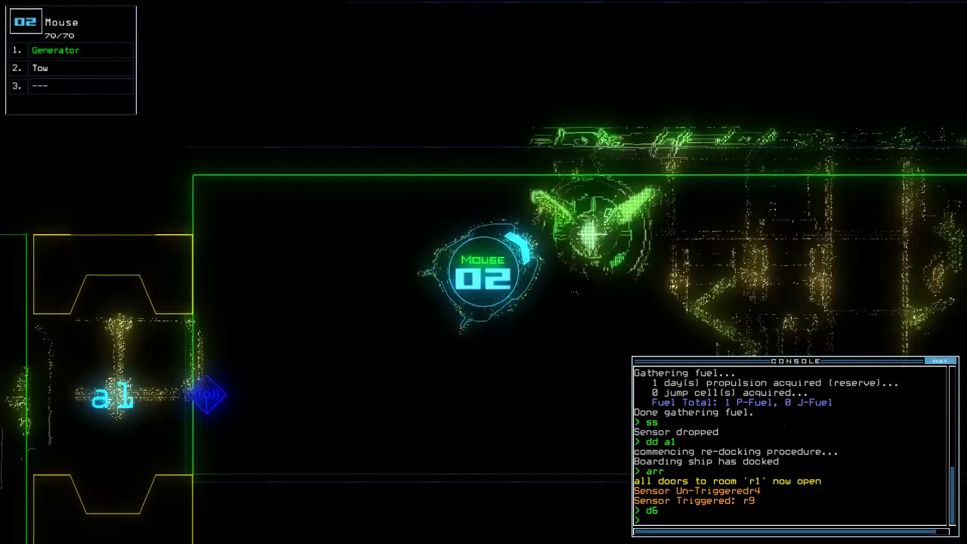
key(Return)
text(te)
- Check mission time, then redock at airlock a2 with room r1's doors open
key(Return)
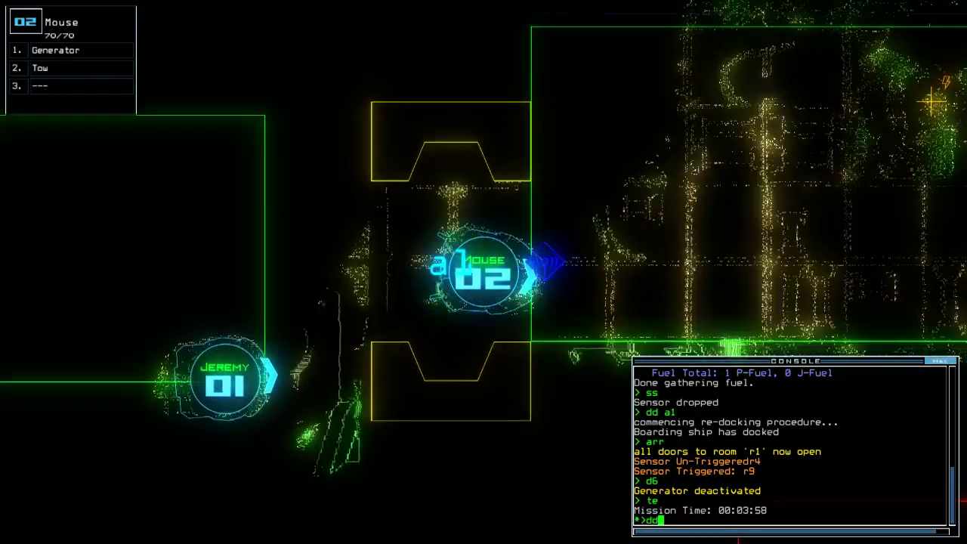
text(dd a2)
key(Return)
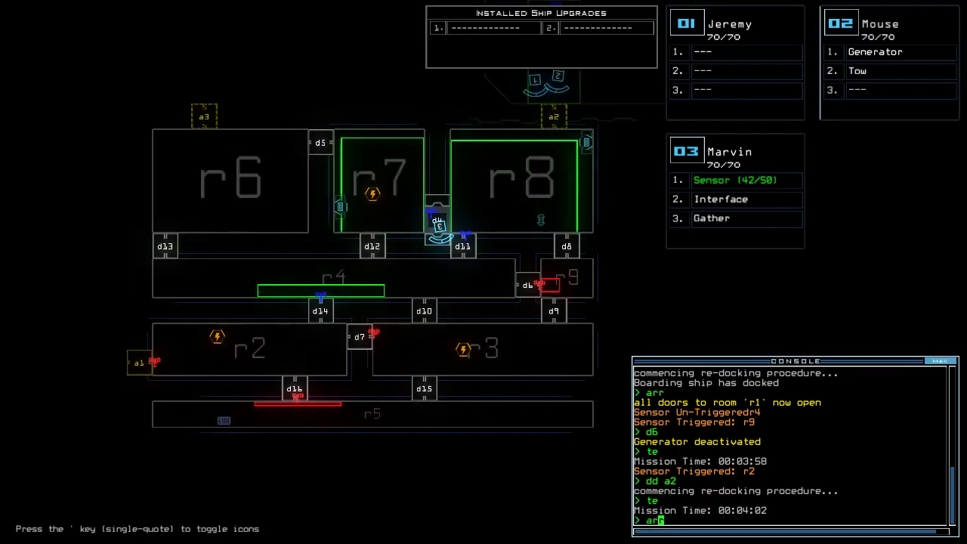
text(r)
key(Return)
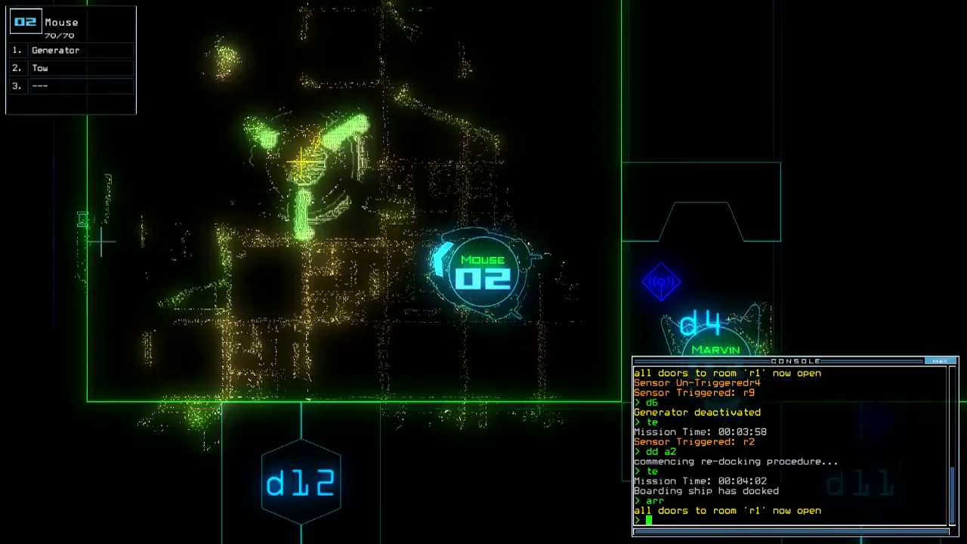
text(g)
- Reactivate the generator, open door d5, and drop a sensor from Marvin
key(Return)
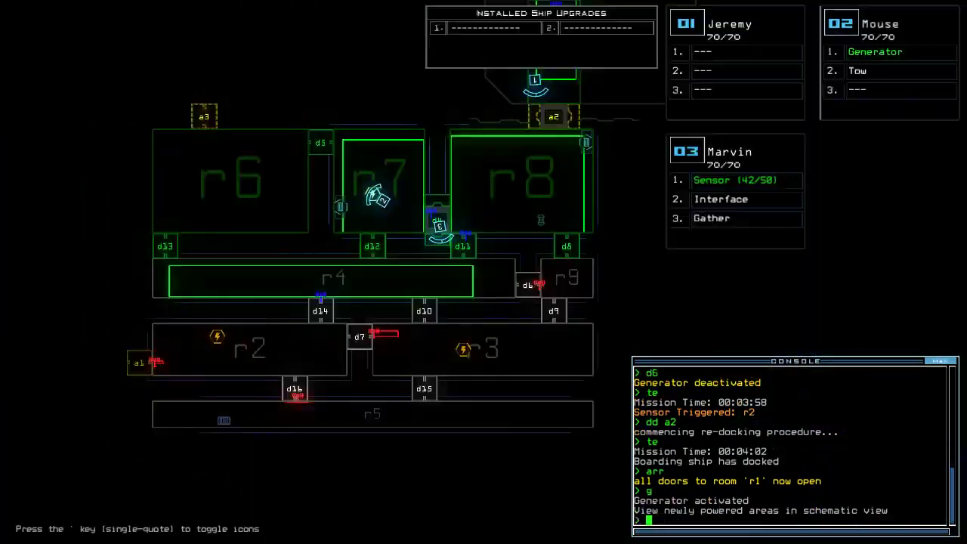
key(space)
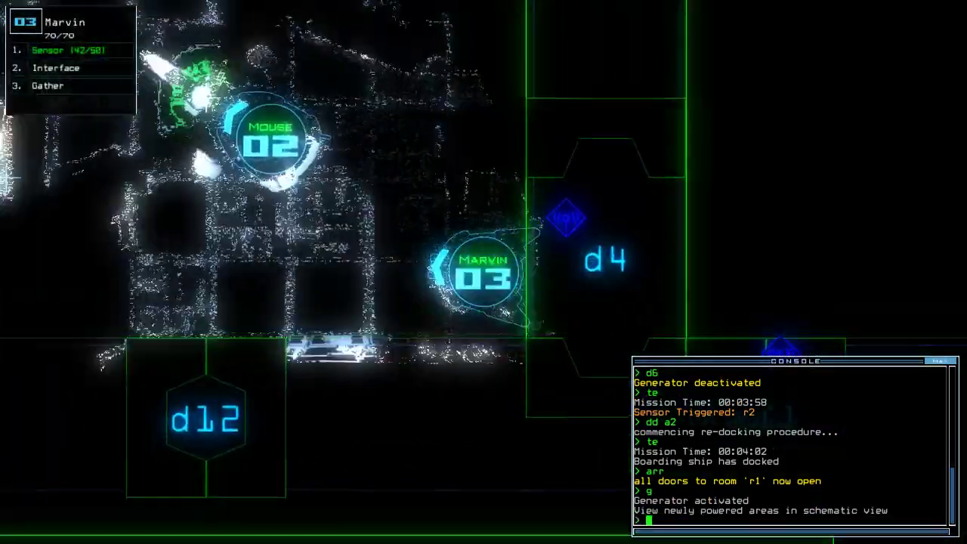
text(rv)
key(Return)
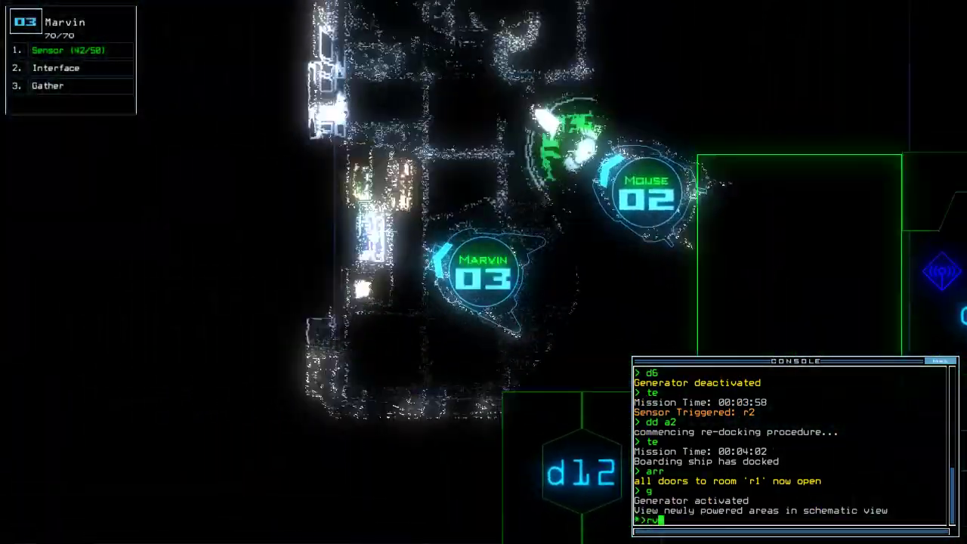
key(space)
text(df)
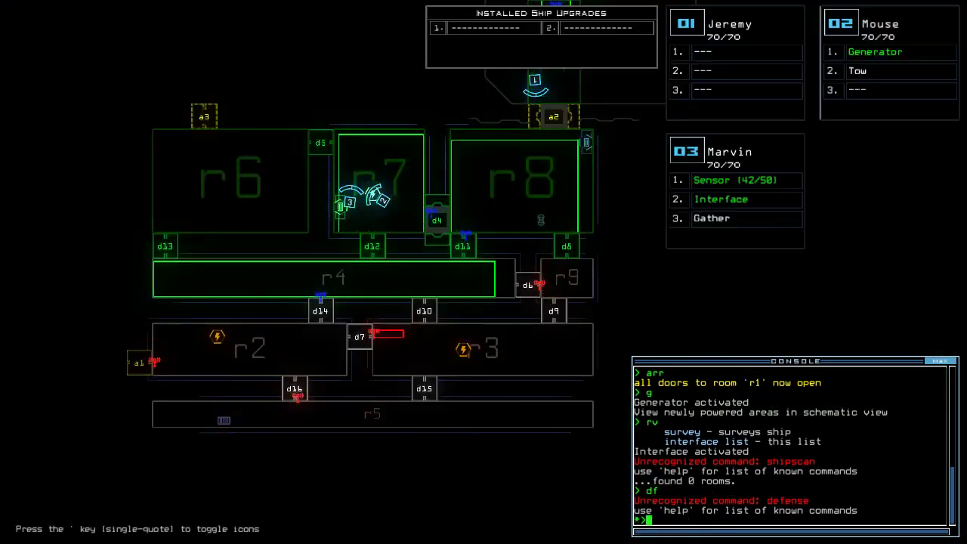
key(space)
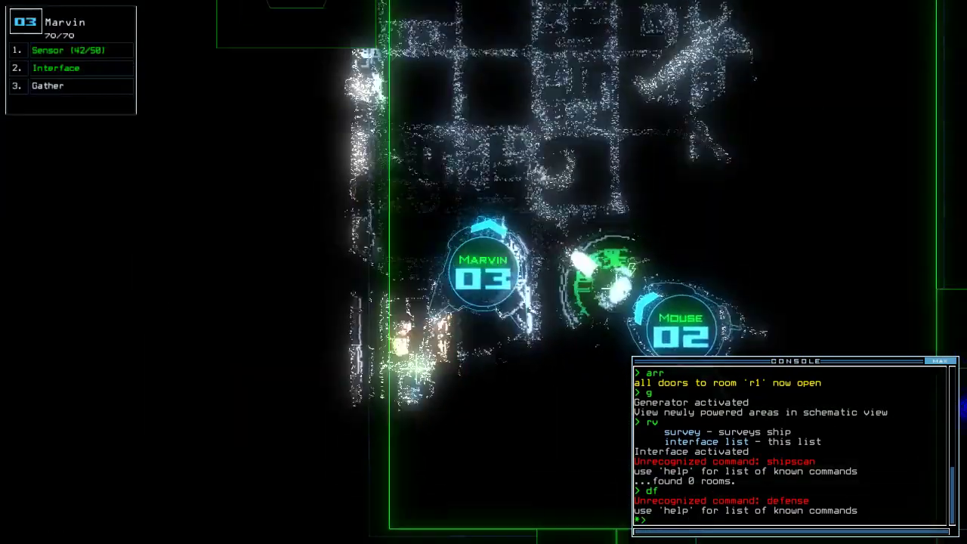
text(d5)
key(Return)
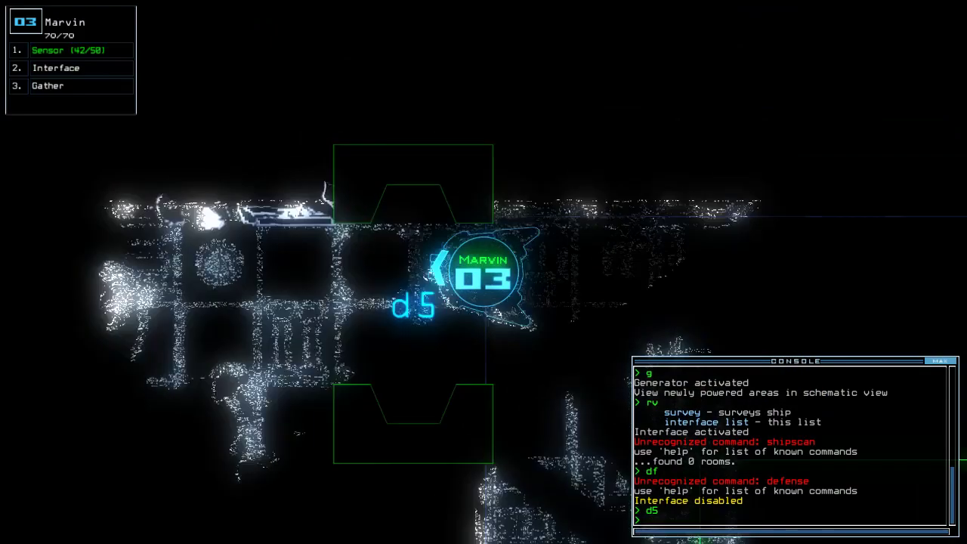
key(Return)
- Drive Marvin through door d5 past door d13 toward airlock a3
key(Up)
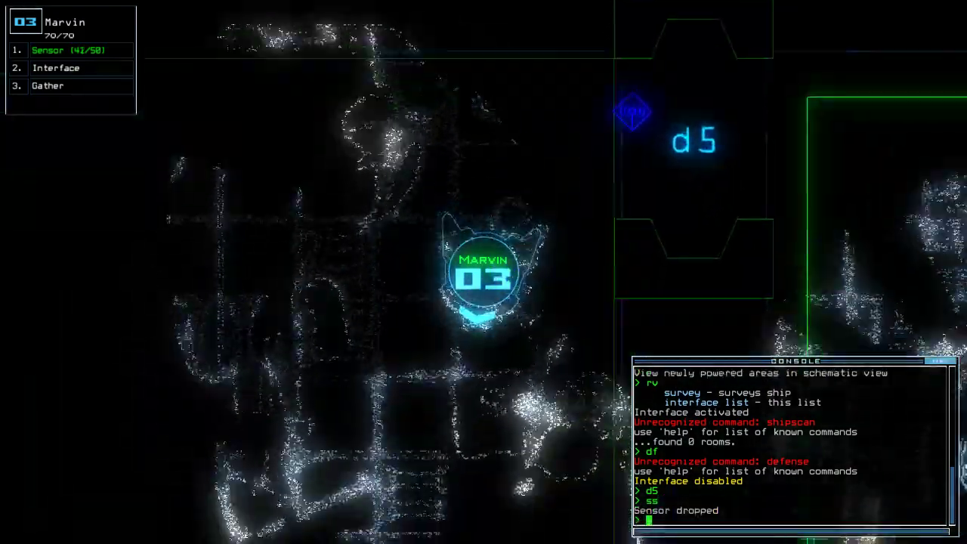
key(Left)
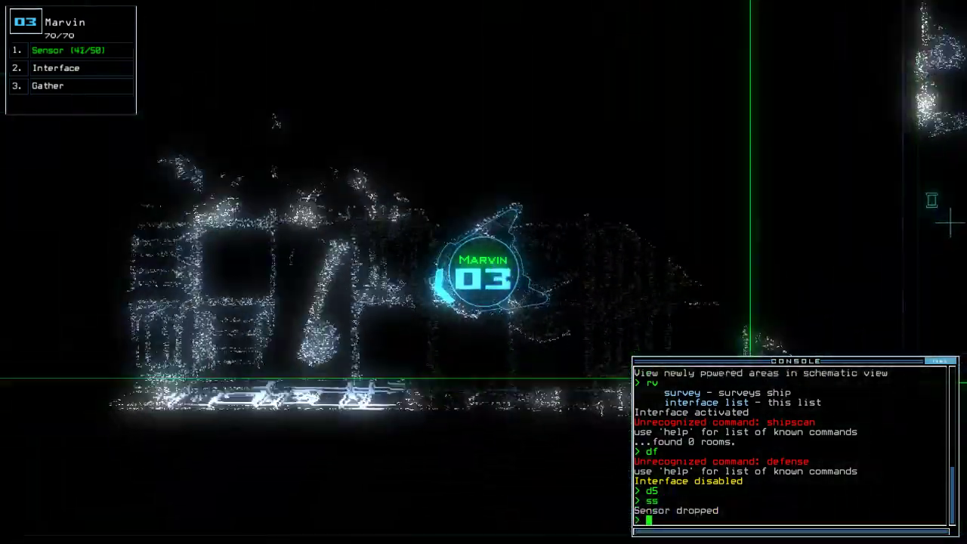
key(Left)
key(Up)
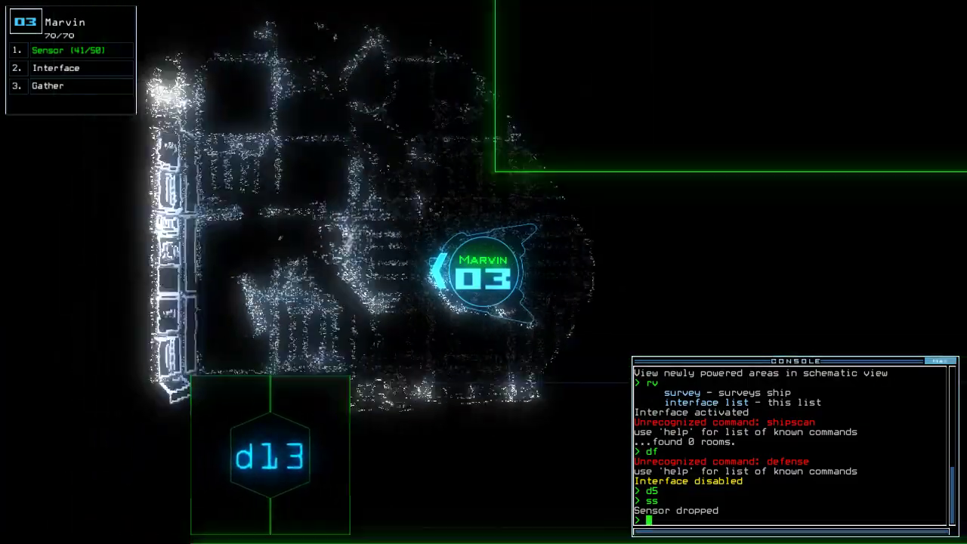
key(Up)
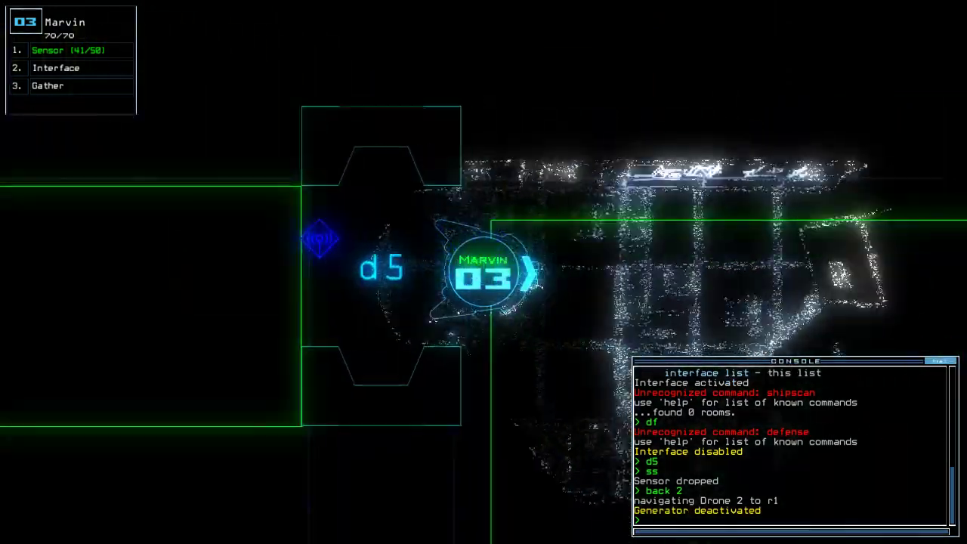
- Drive Marvin past door d5 to airlock a2, then end the mission with 'out'
key(Up)
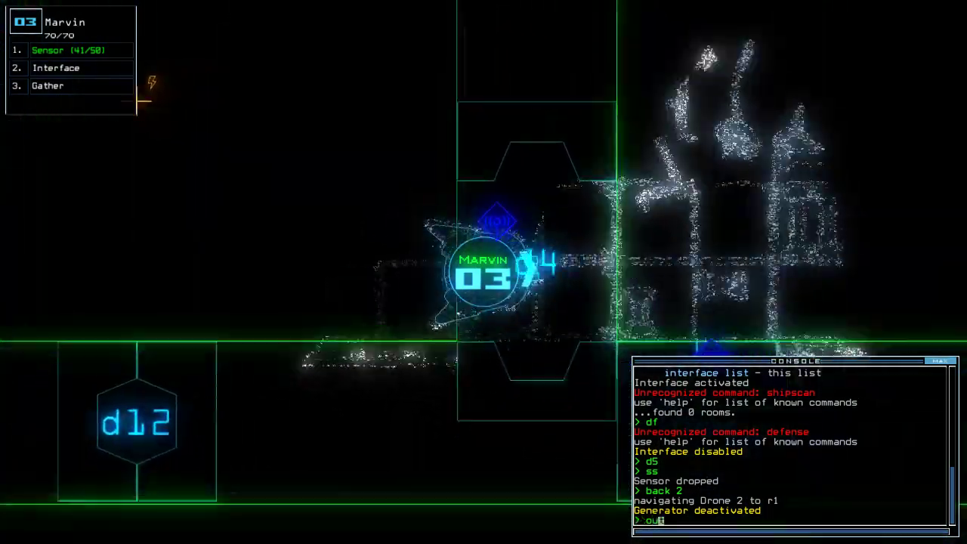
text(u)
key(Up)
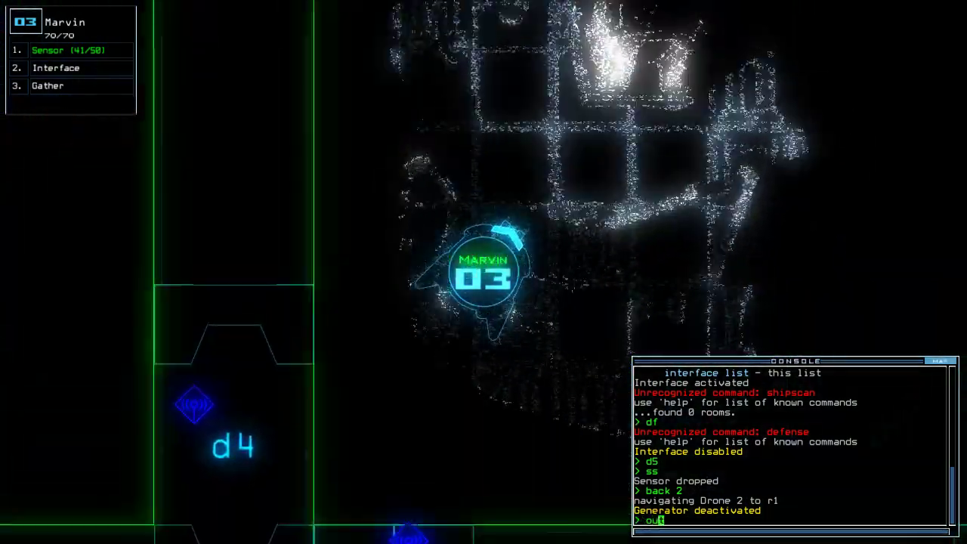
key(Up)
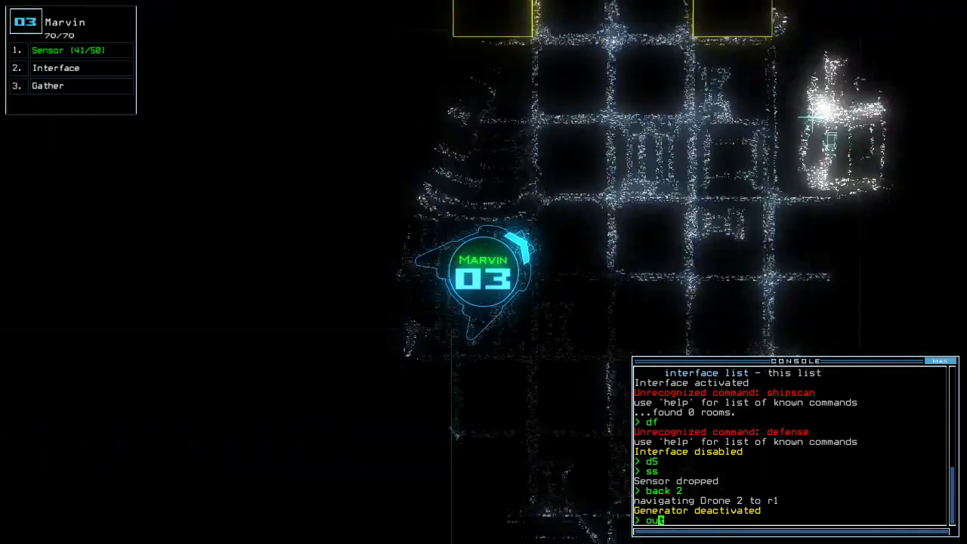
key(Up)
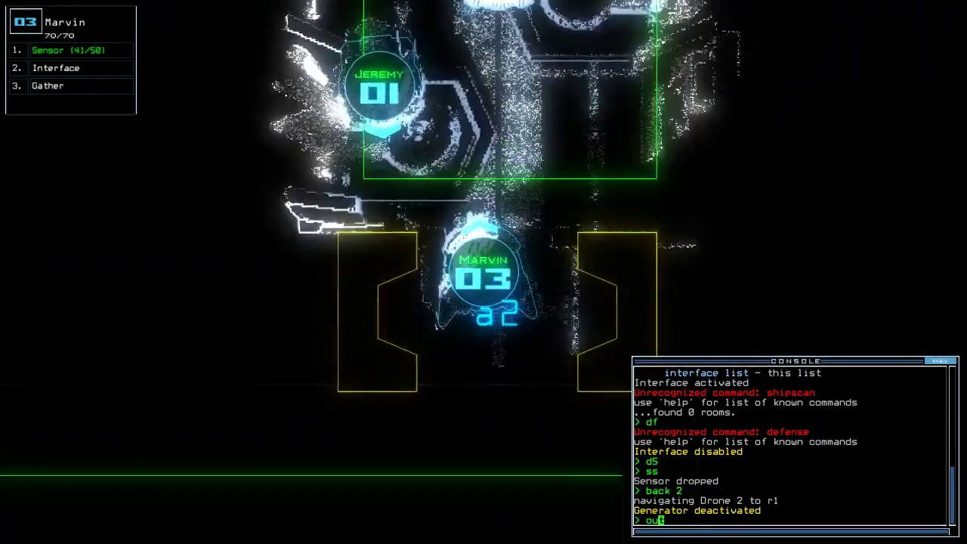
key(Return)
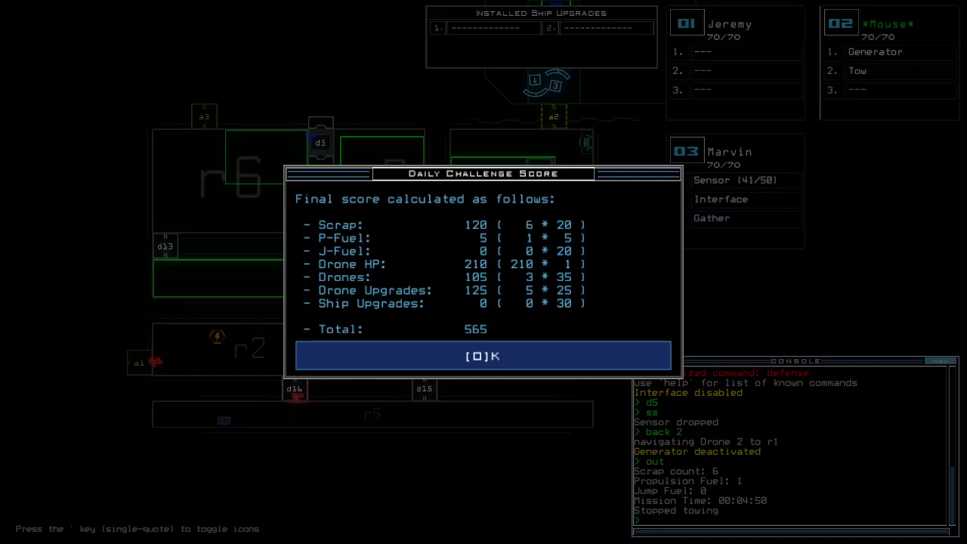
- Close the 565-point Daily Challenge Score dialog and view the Daily Leaderboard
key(Return)
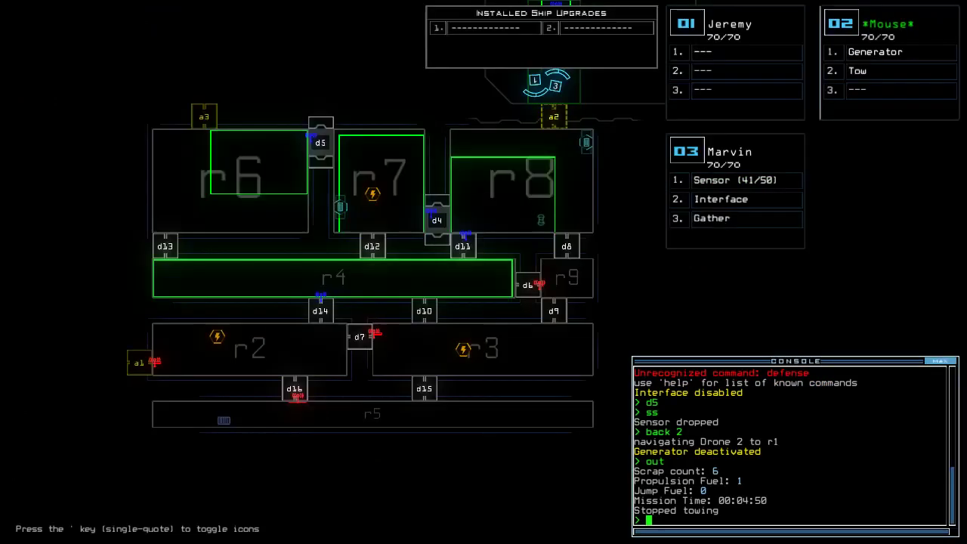
key(Return)
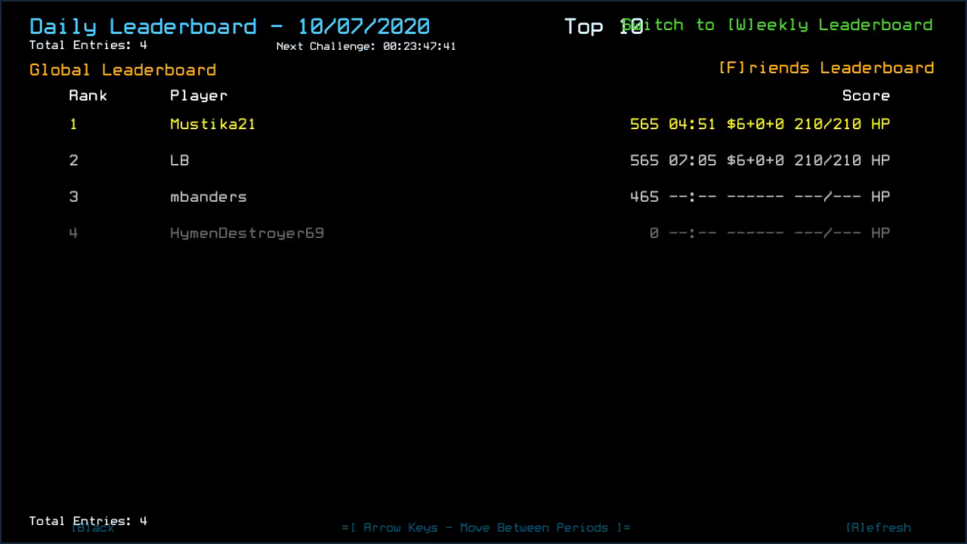